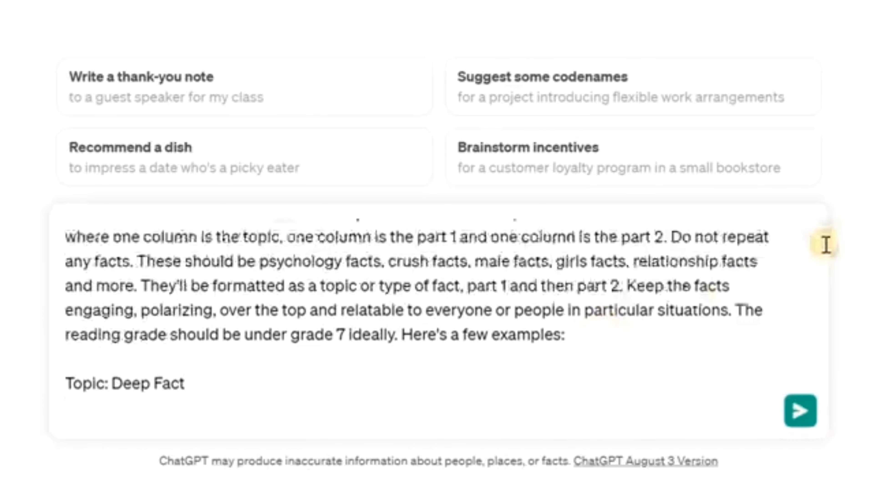
# Submit the prepared prompt requesting a table of facts with topic, part 1 and part 2 columns
pyautogui.scroll(-15, 807, 314)
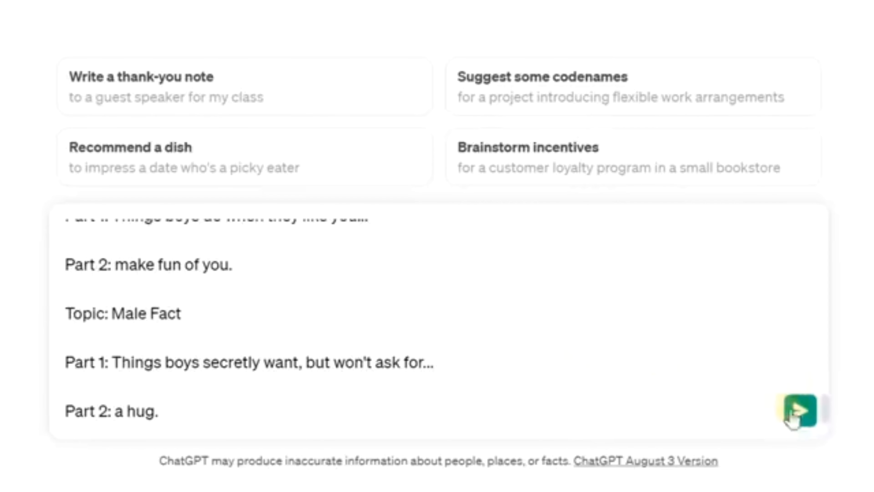
pyautogui.click(801, 410)
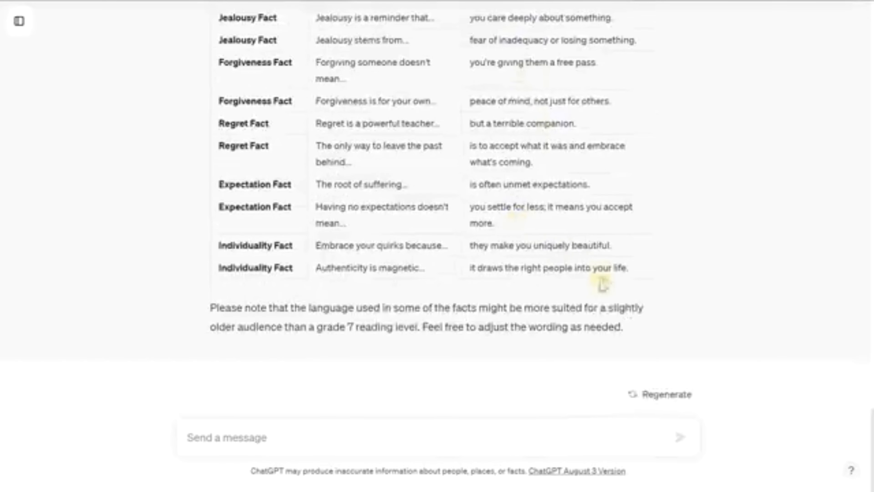
# Review the generated facts table from its header row through to the closing note
pyautogui.scroll(15, 606, 286)
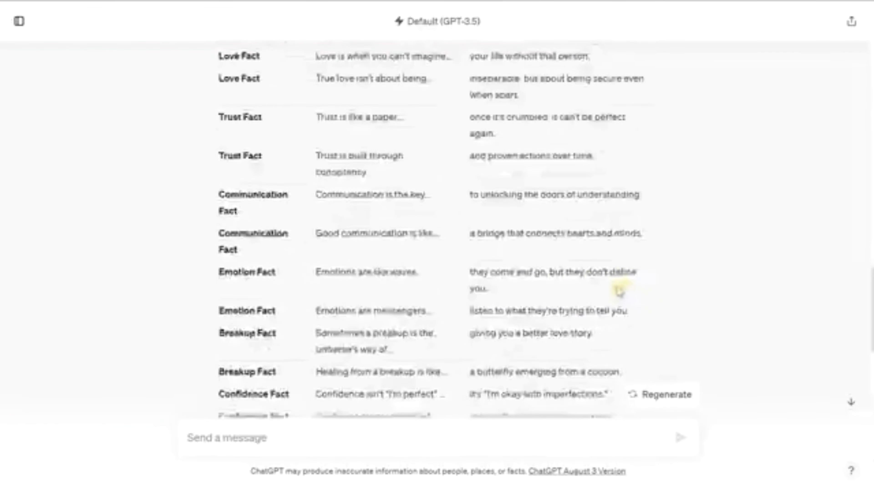
pyautogui.scroll(12, 606, 286)
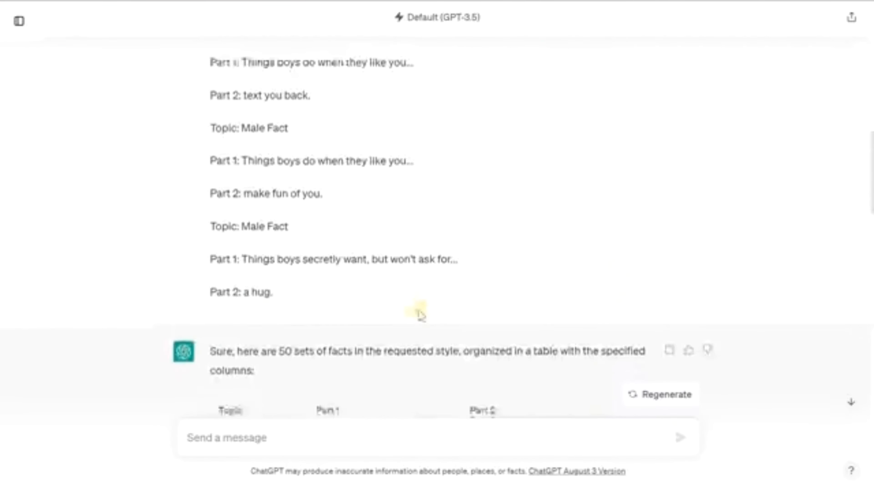
pyautogui.scroll(-5, 420, 314)
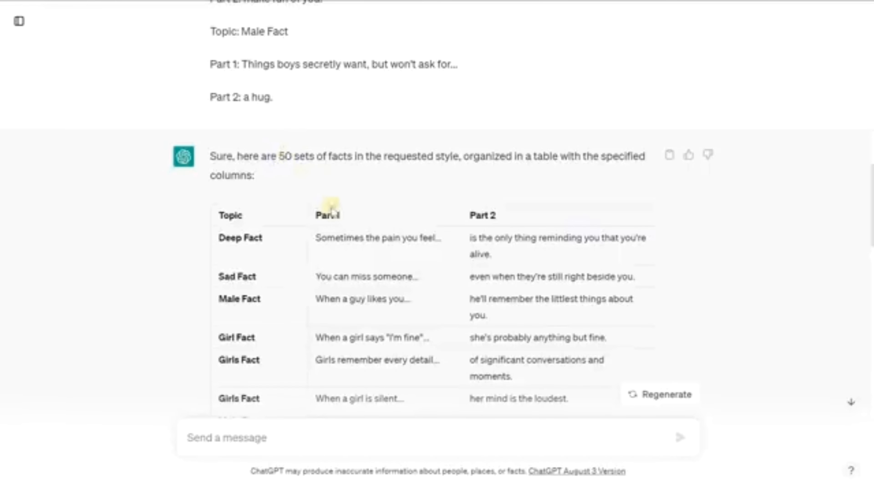
pyautogui.scroll(-2, 381, 230)
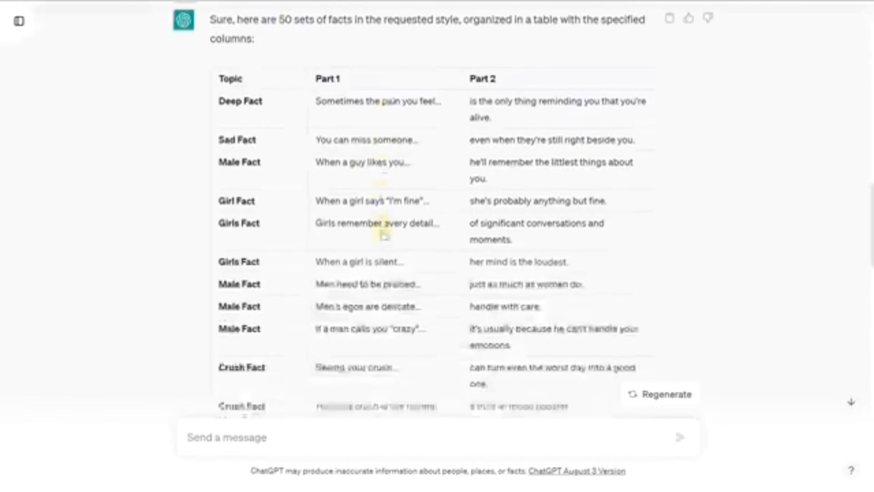
pyautogui.scroll(-15, 382, 233)
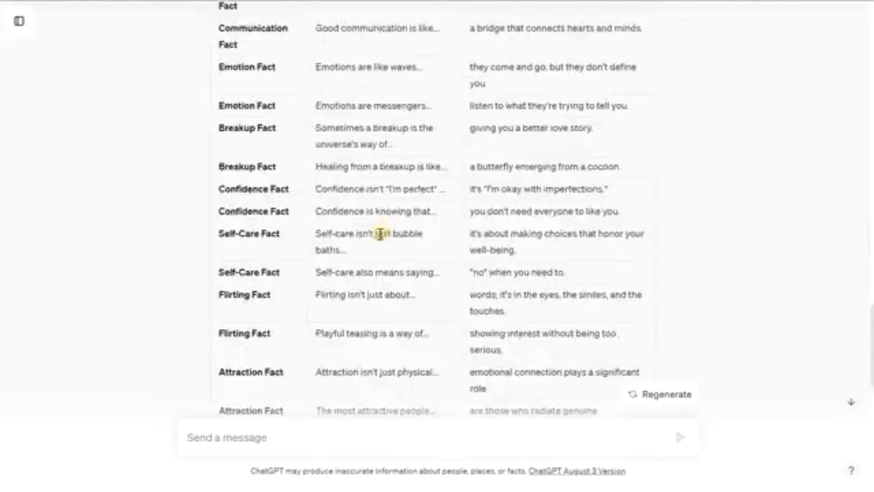
pyautogui.scroll(-8, 380, 235)
pyautogui.scroll(-10, 379, 235)
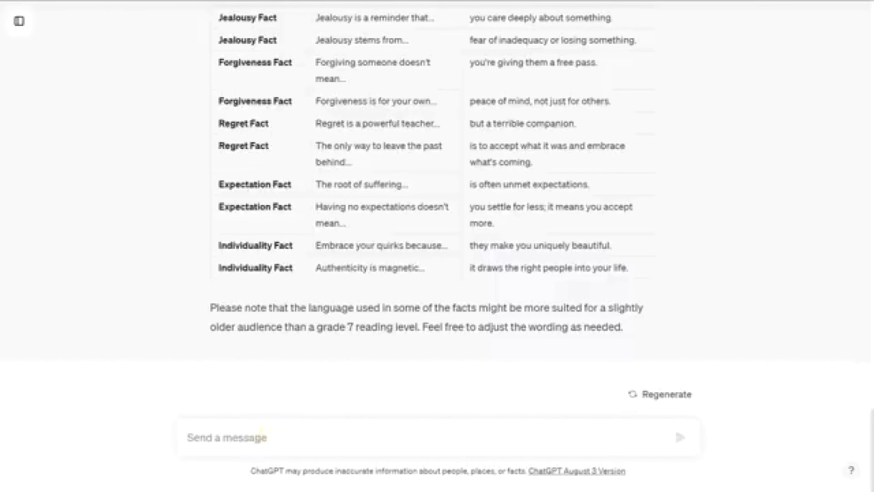
# Write the follow-up prompt "Come up with 50 more using the same specifications, don't repeat previous ones."
pyautogui.click(262, 437)
pyautogui.write("Come up with 50 more using the same specifications, don't repeat previous ones.")
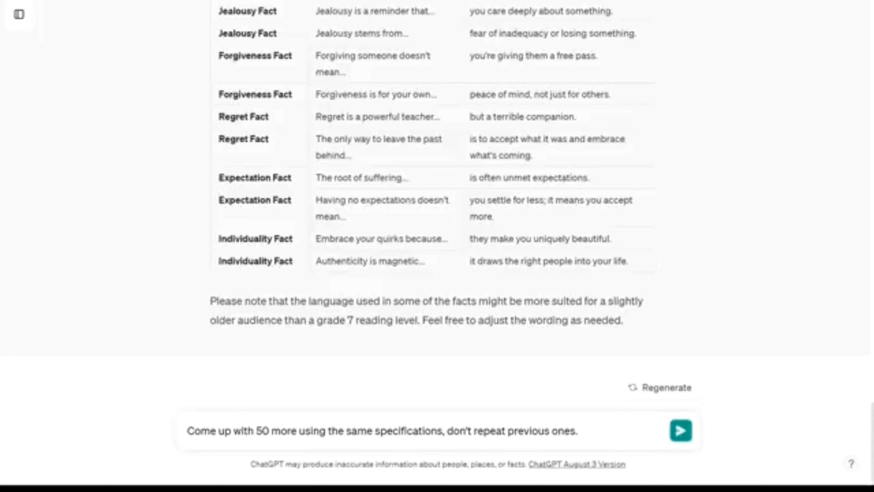
# Copy the whole facts table, from the Topic, Part 1 and Part 2 header to the last Individuality Fact row
pyautogui.moveTo(638, 262); pyautogui.dragTo(255, 179)
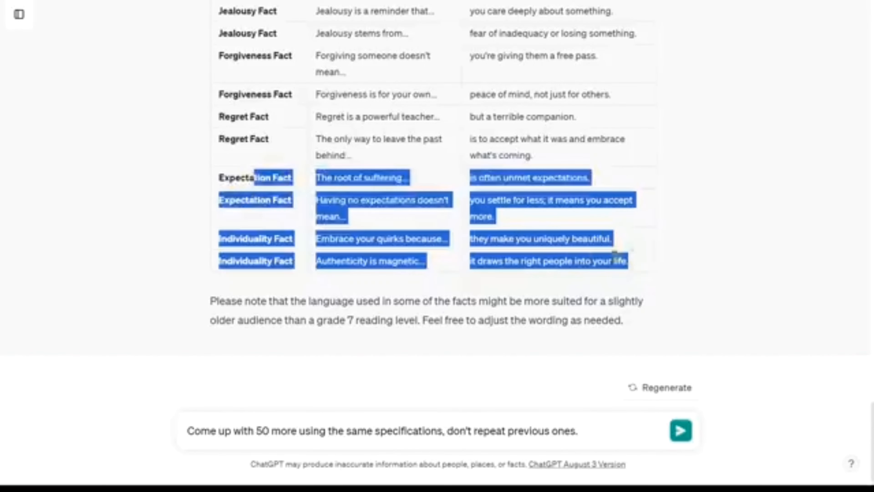
pyautogui.click(646, 262)
pyautogui.moveTo(647, 263); pyautogui.dragTo(219, 345)
pyautogui.scroll(10, 273, 185)
pyautogui.scroll(15, 244, 197)
pyautogui.scroll(15, 230, 164)
pyautogui.rightClick(220, 346)
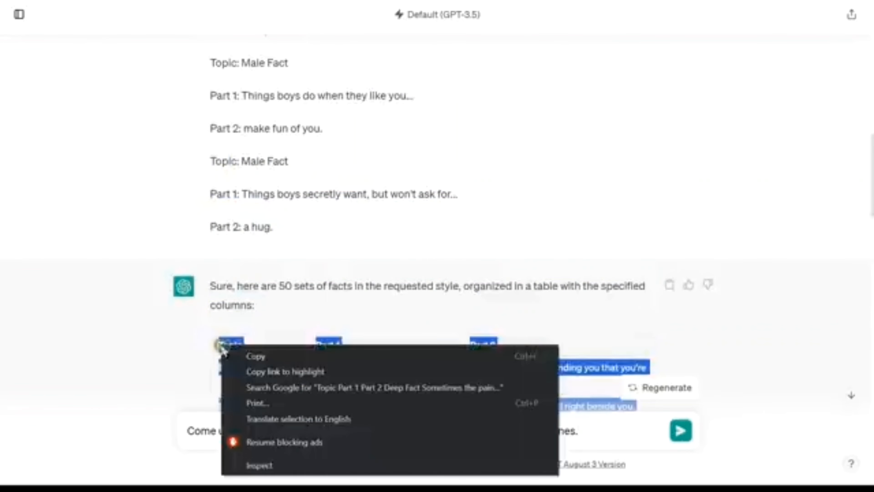
pyautogui.click(261, 357)
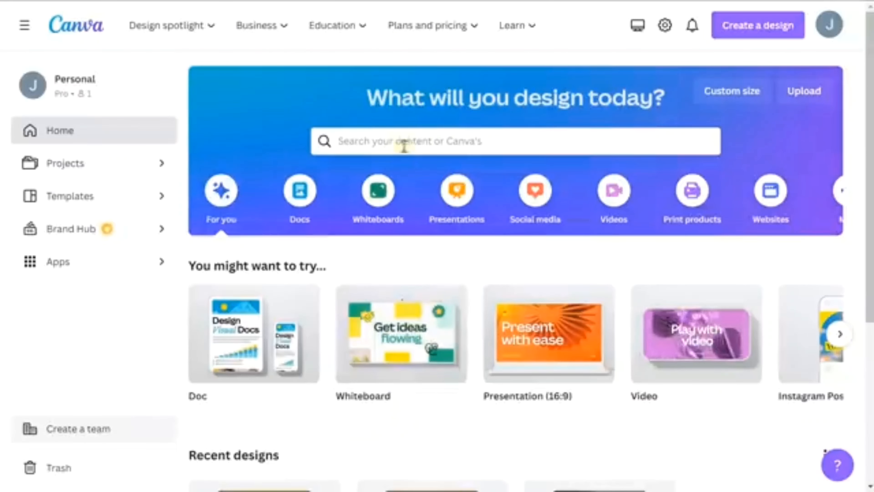
# Switch to Canva, search for "youtube shorts", and create a blank YouTube Shorts design
pyautogui.click(411, 141)
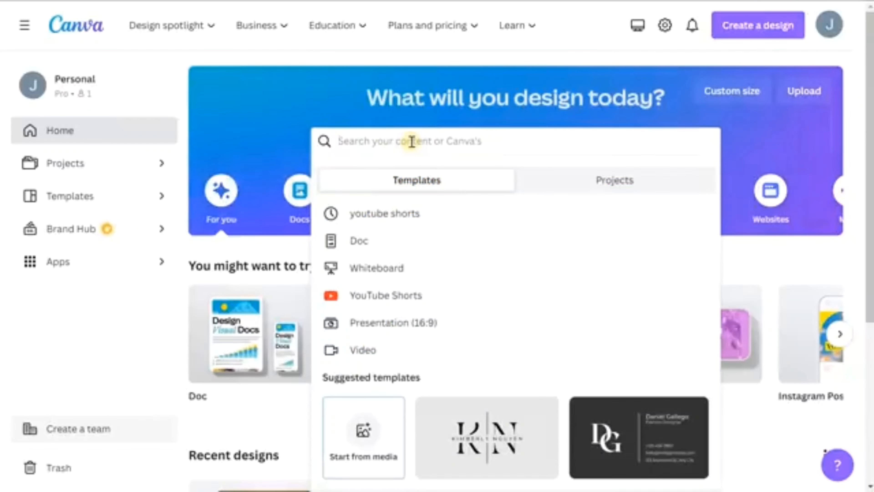
pyautogui.write('youtube shor')
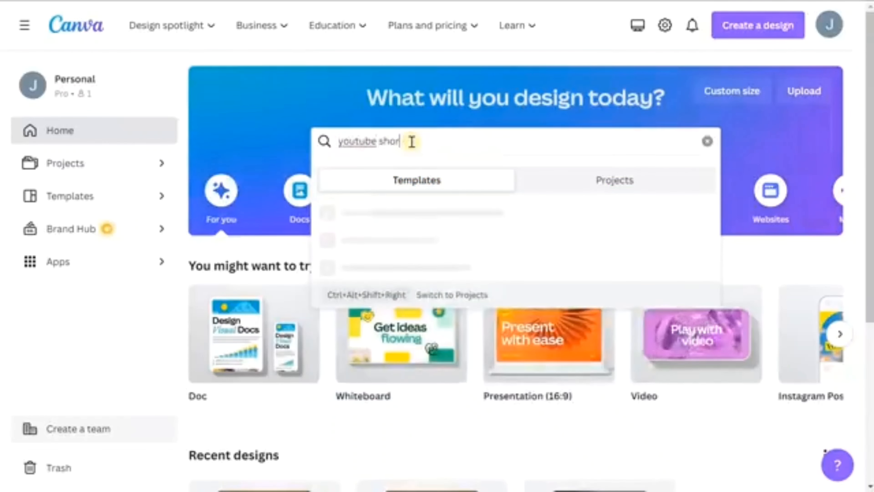
pyautogui.write('ts')
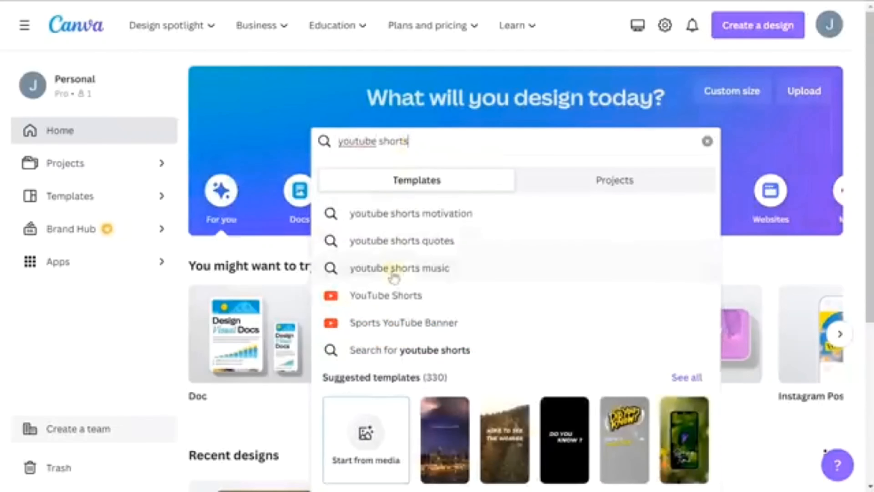
pyautogui.click(406, 295)
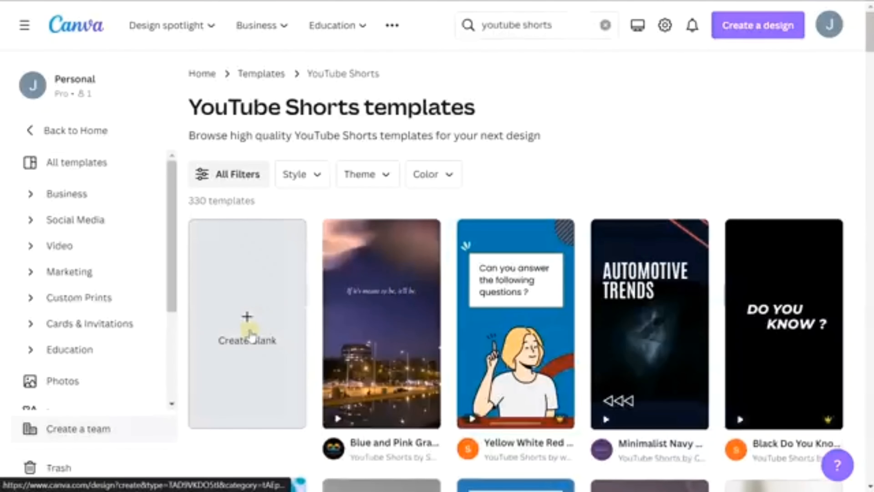
pyautogui.click(250, 332)
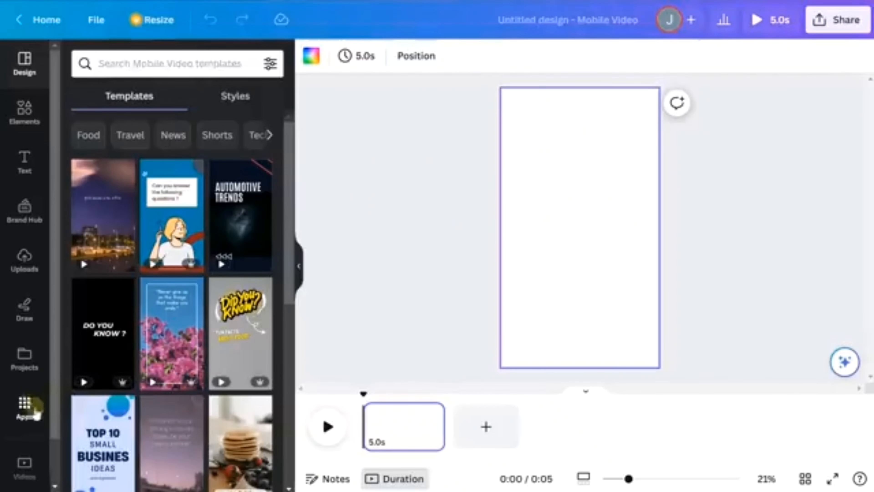
# Open Canva's Videos app and search its video library for "sunset"
pyautogui.click(32, 404)
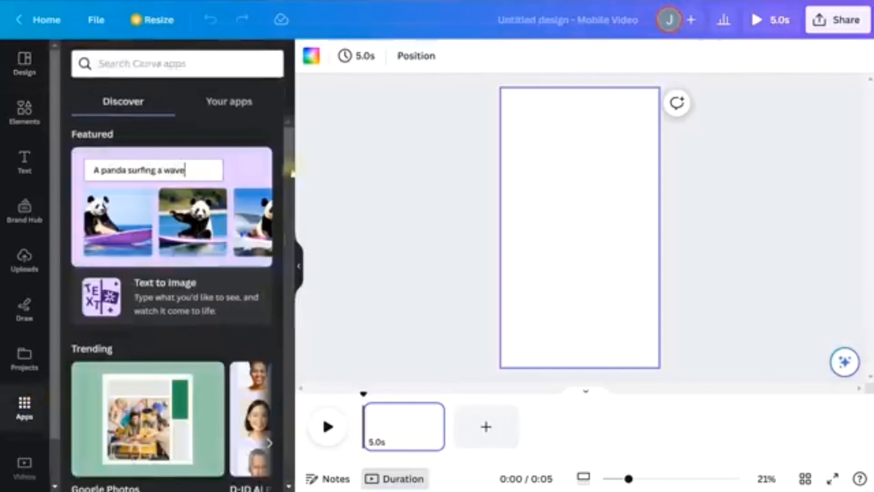
pyautogui.moveTo(290, 153); pyautogui.dragTo(289, 188)
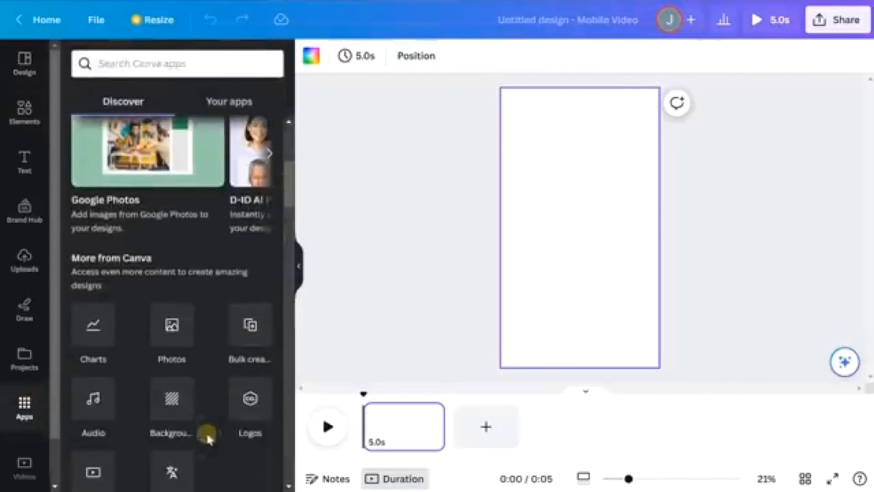
pyautogui.scroll(-2, 210, 436)
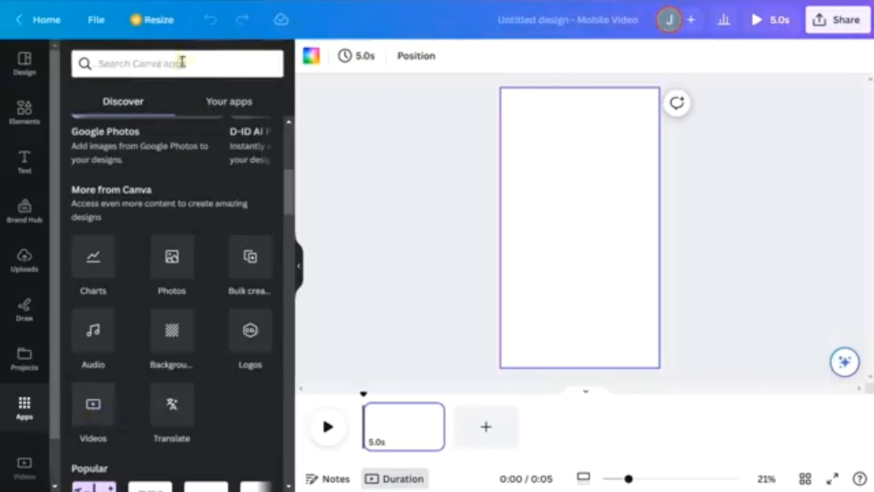
pyautogui.click(100, 406)
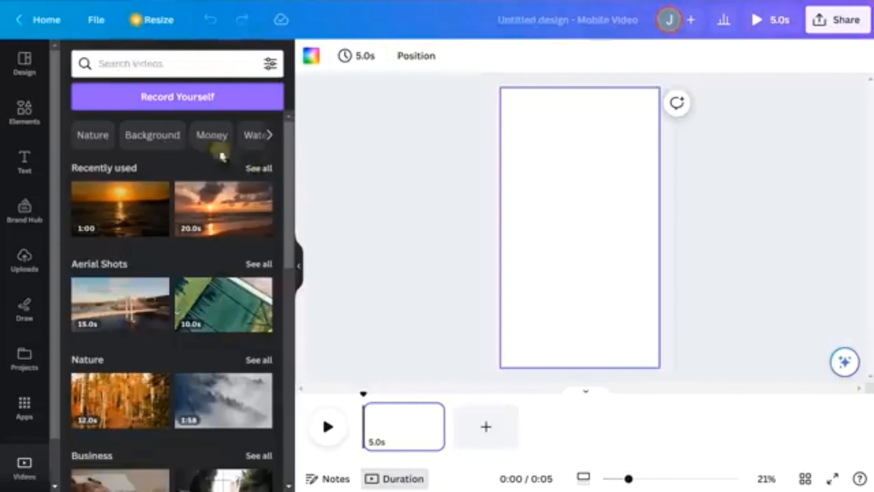
pyautogui.click(168, 65)
pyautogui.write('sunset')
pyautogui.press('Return')
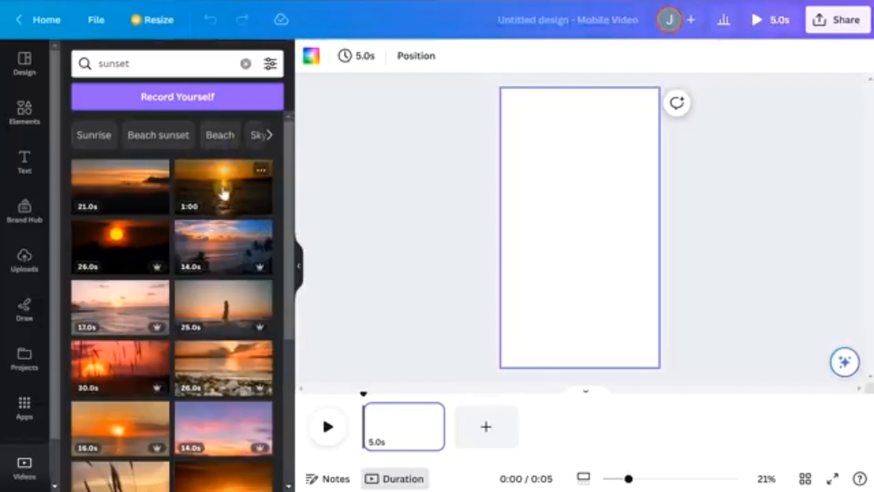
# Place the 1:00 clip of the sun setting over the sea on the blank page so it fills the frame
pyautogui.moveTo(223, 199); pyautogui.dragTo(511, 216)
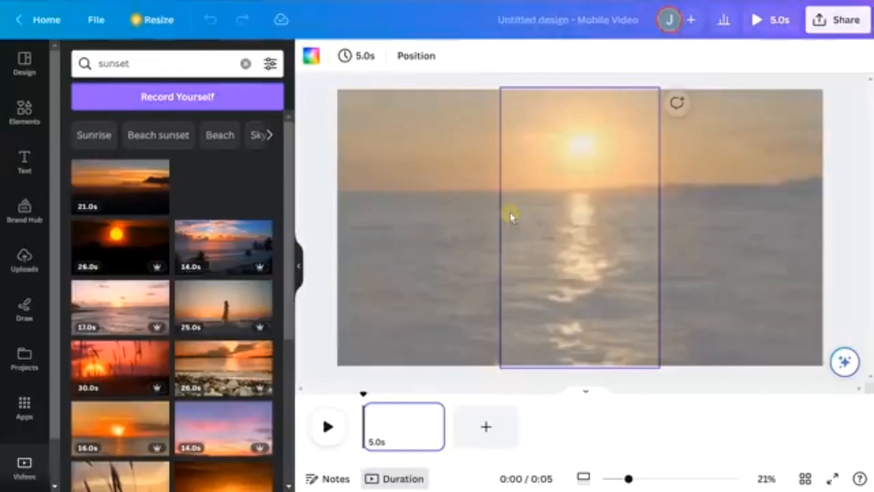
pyautogui.moveTo(510, 217); pyautogui.dragTo(510, 217)
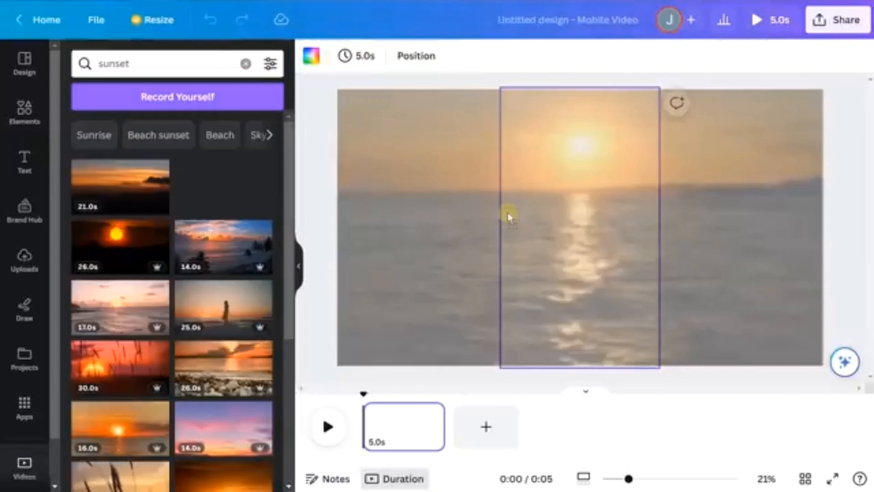
pyautogui.moveTo(509, 216); pyautogui.dragTo(504, 221)
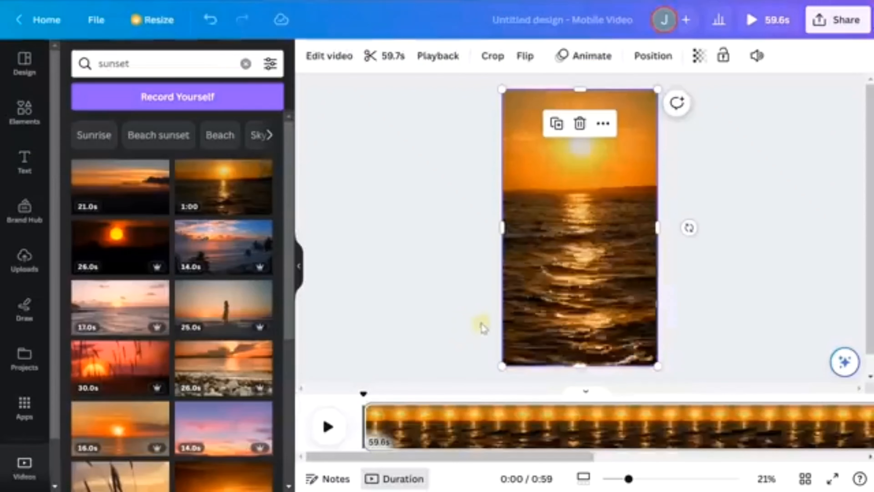
# Trim the sunset clip from its end to a duration of 6.0 seconds
pyautogui.moveTo(529, 293)
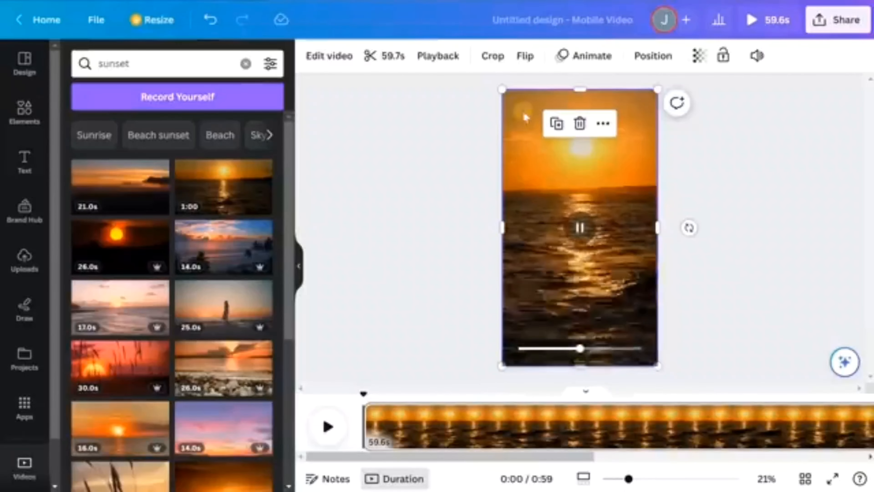
pyautogui.click(381, 57)
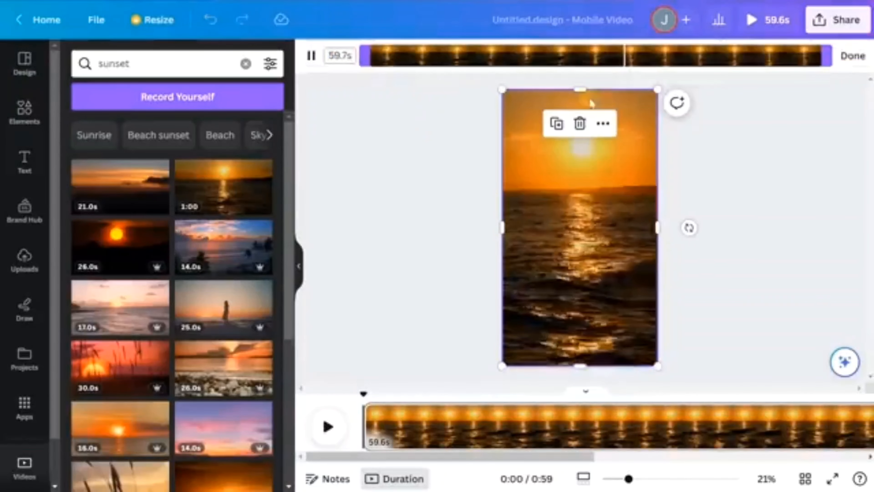
pyautogui.moveTo(827, 56); pyautogui.dragTo(421, 63)
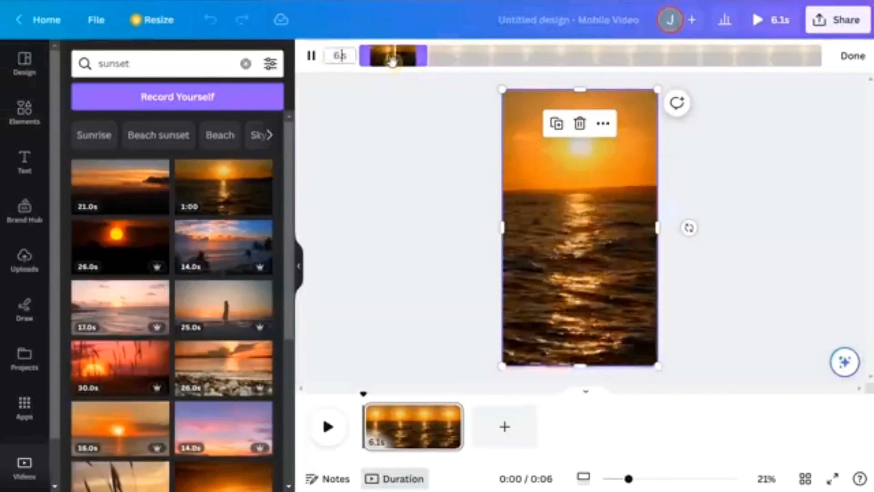
pyautogui.write('0')
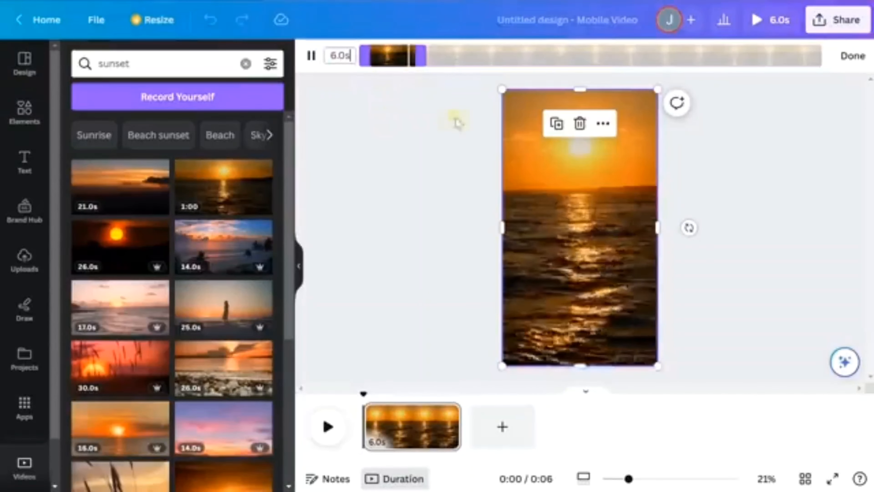
pyautogui.click(852, 56)
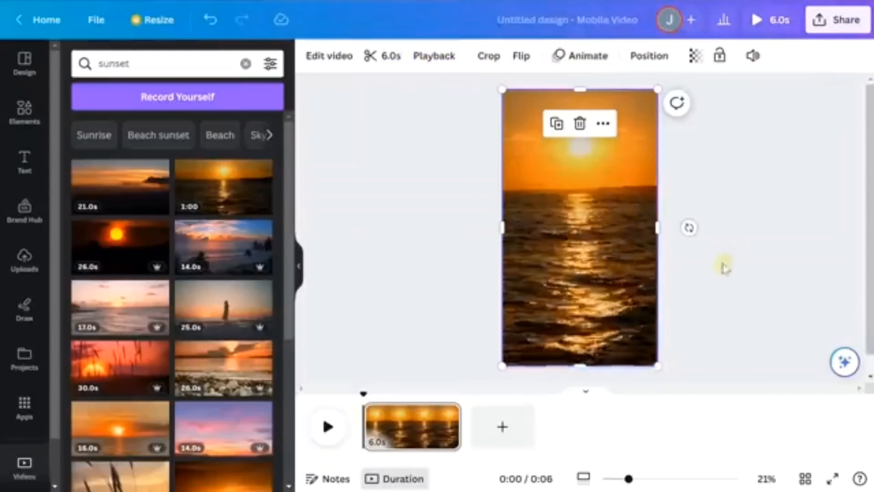
pyautogui.click(687, 273)
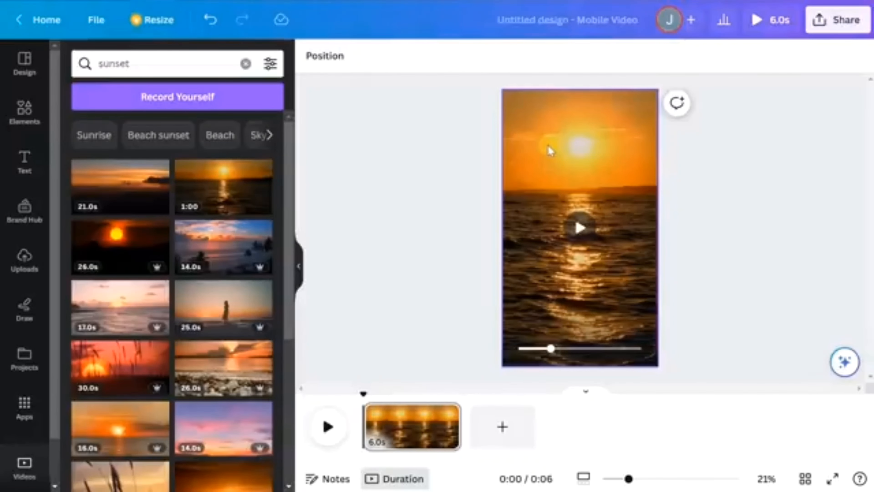
# Mute the sunset clip by setting its volume to 0
pyautogui.click(556, 131)
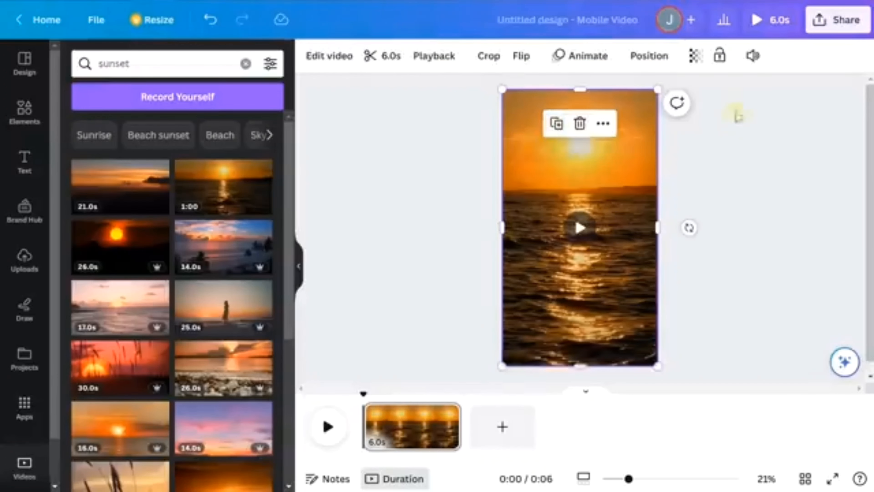
pyautogui.click(753, 56)
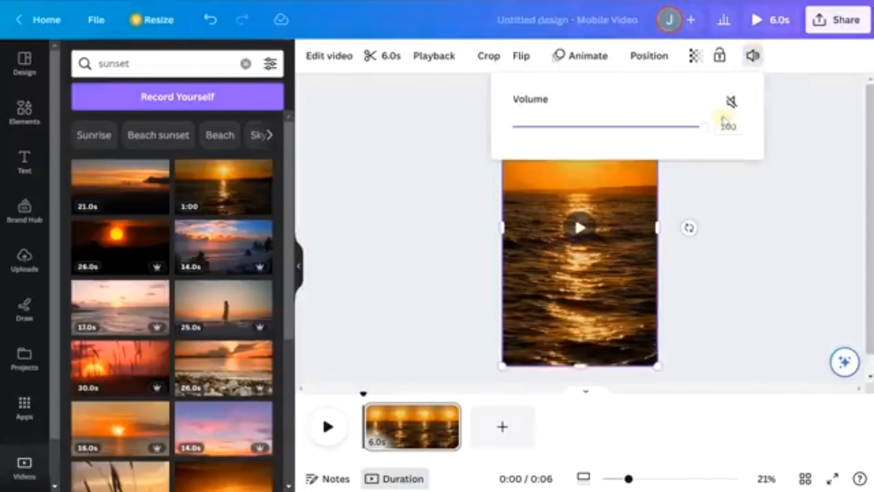
pyautogui.moveTo(703, 127); pyautogui.dragTo(468, 123)
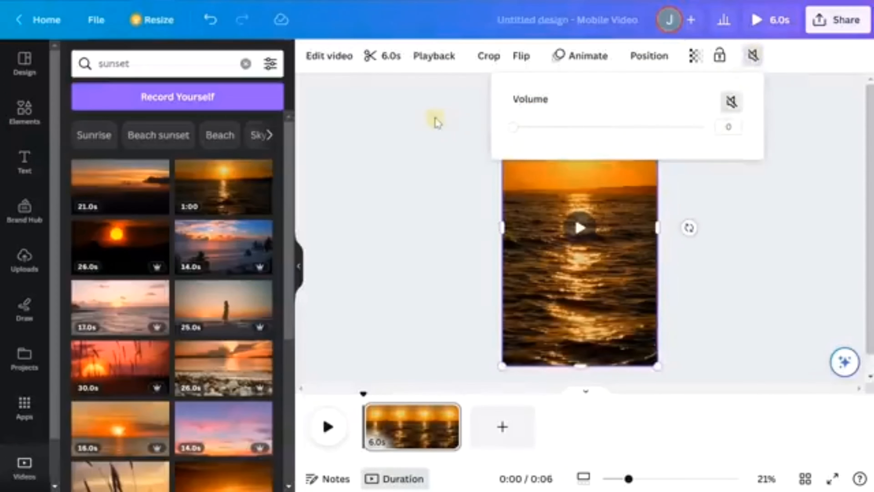
pyautogui.click(435, 186)
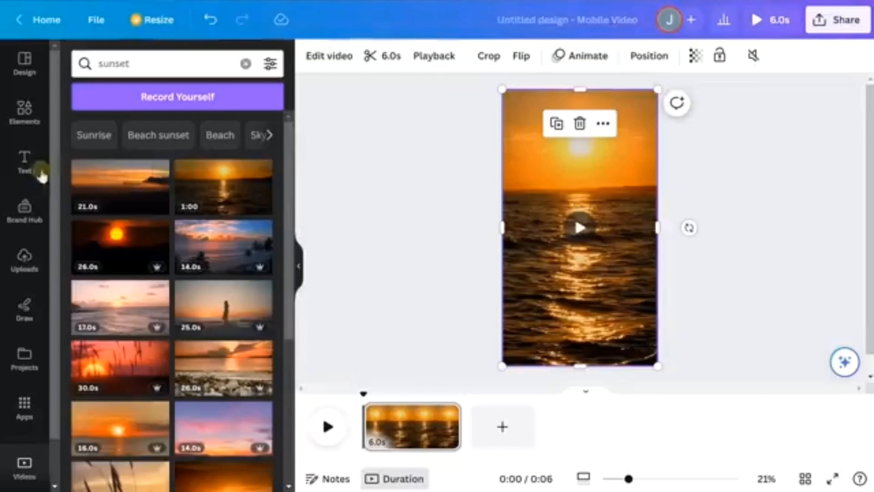
# Add a heading reading "TOPIC" and centre it horizontally in the sky area near the top of the page
pyautogui.click(24, 166)
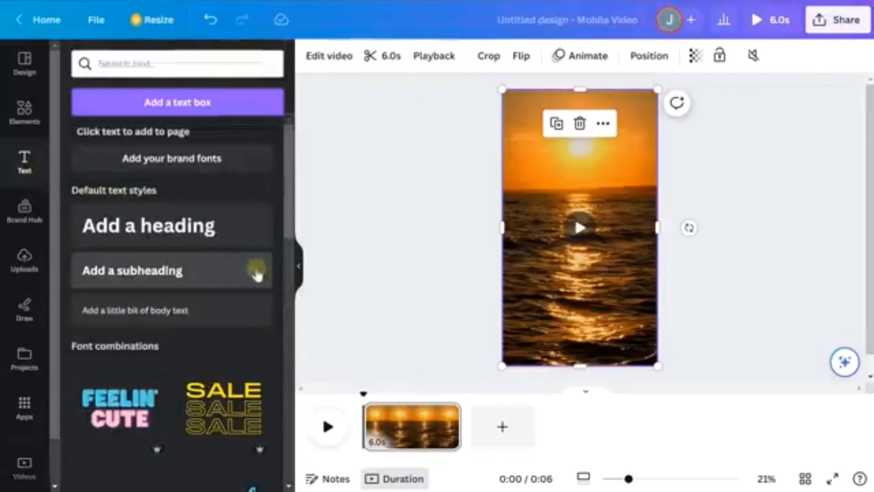
pyautogui.moveTo(121, 226); pyautogui.dragTo(563, 176)
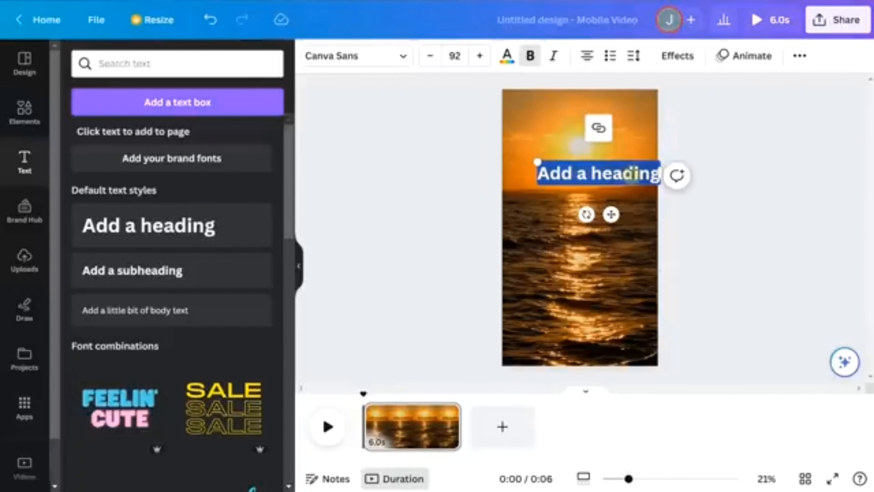
pyautogui.write('Top')
pyautogui.press('BackSpace')
pyautogui.press('BackSpace')
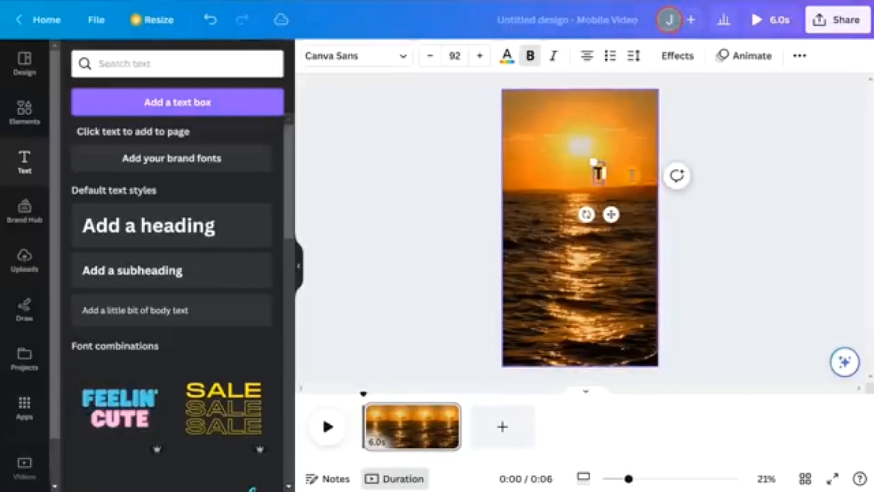
pyautogui.write('OPIC')
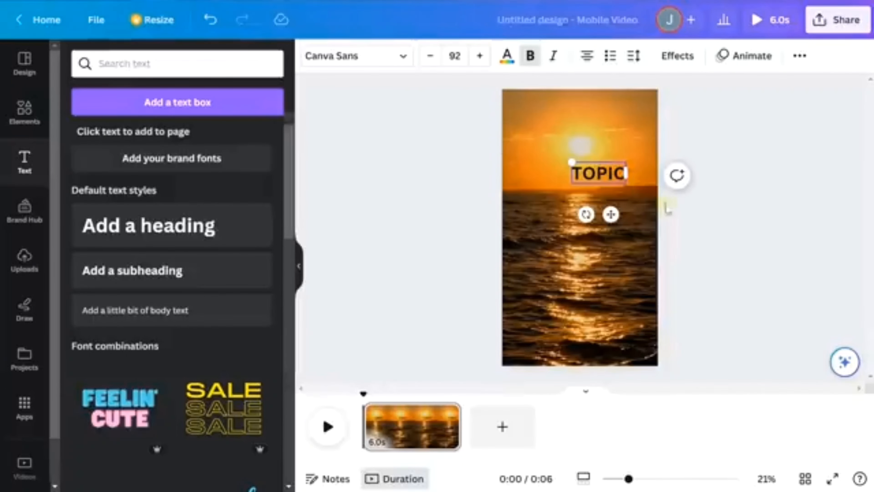
pyautogui.click(697, 207)
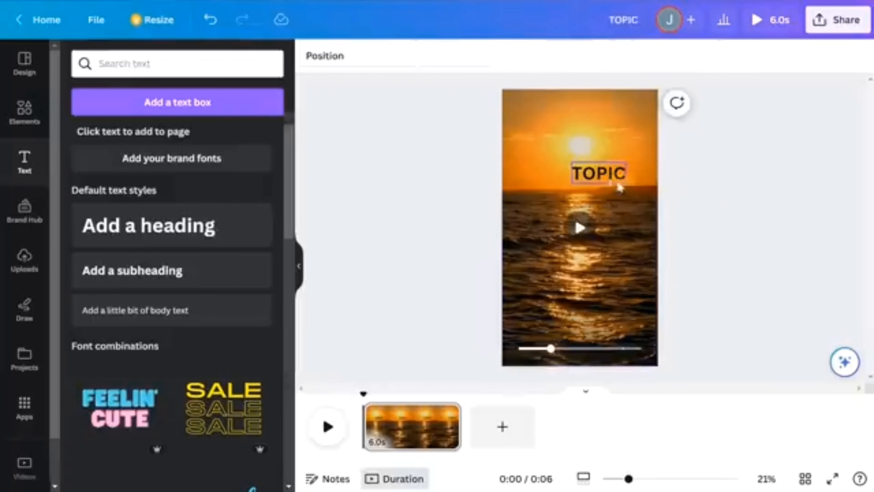
pyautogui.moveTo(611, 182); pyautogui.dragTo(588, 145)
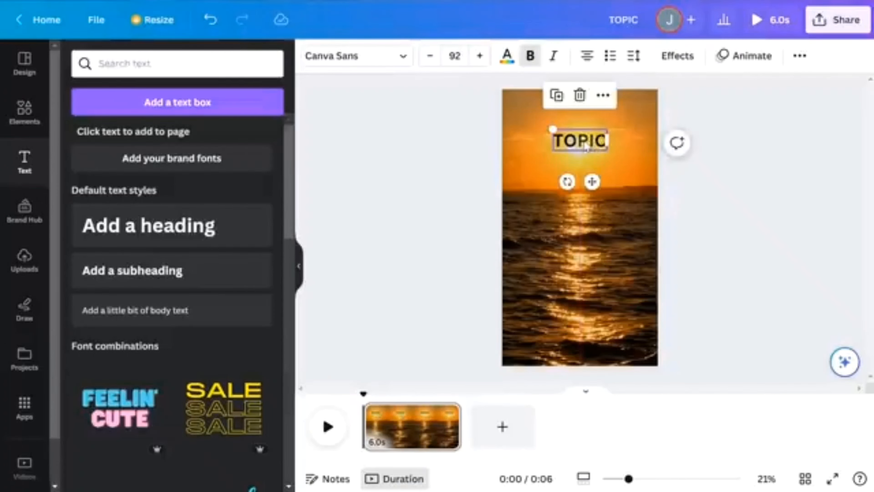
# Change the text colour of the "TOPIC" heading to white
pyautogui.doubleClick(580, 147)
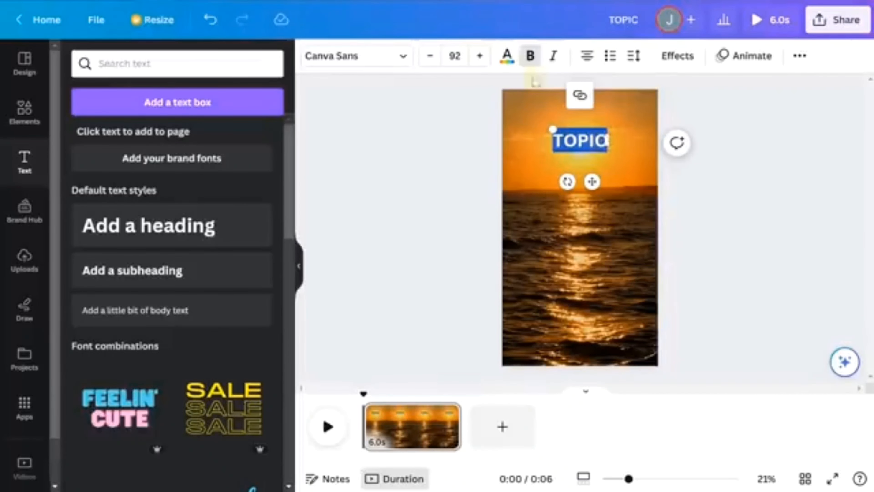
pyautogui.click(507, 56)
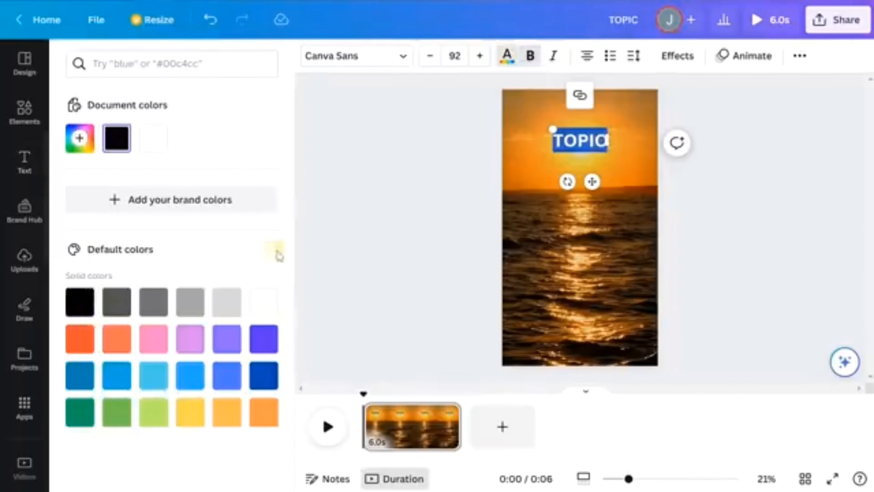
pyautogui.click(269, 302)
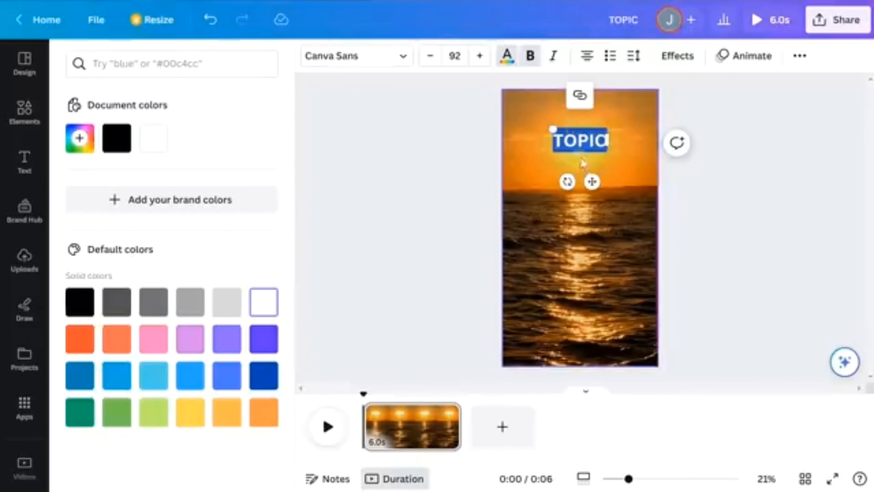
# Apply the Background text effect to the "TOPIC" heading, keeping its black colour
pyautogui.click(677, 56)
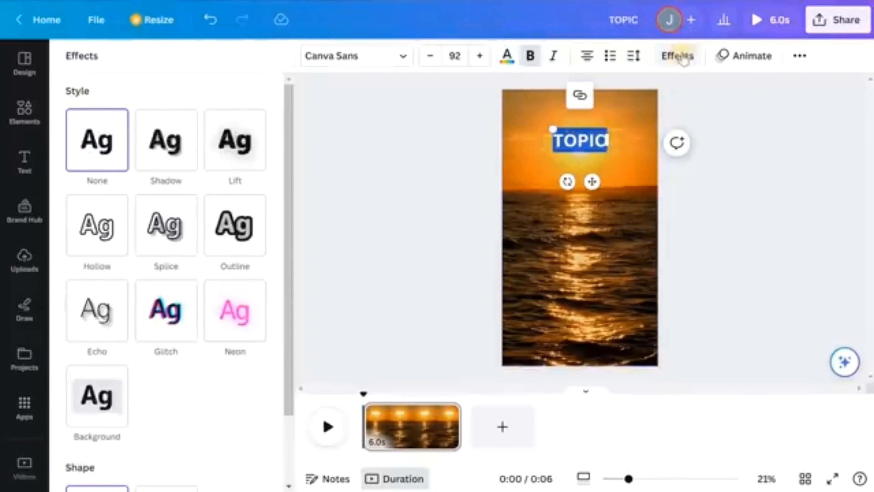
pyautogui.click(111, 399)
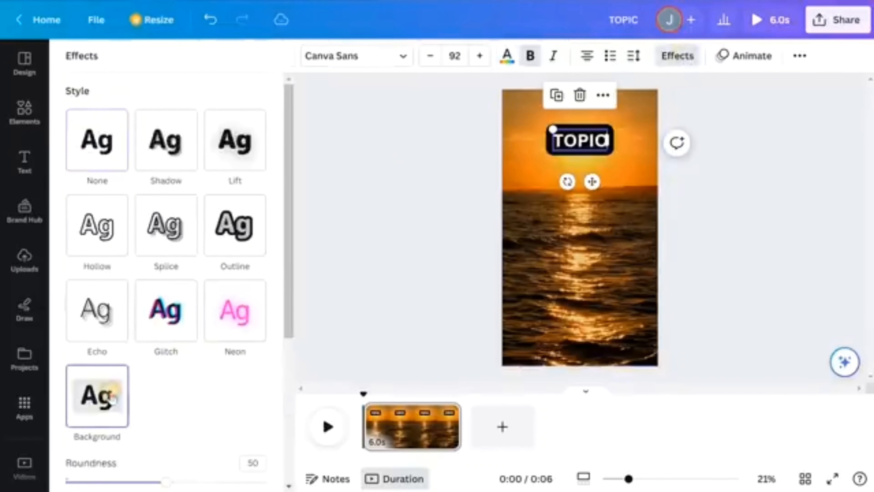
pyautogui.scroll(-4, 205, 404)
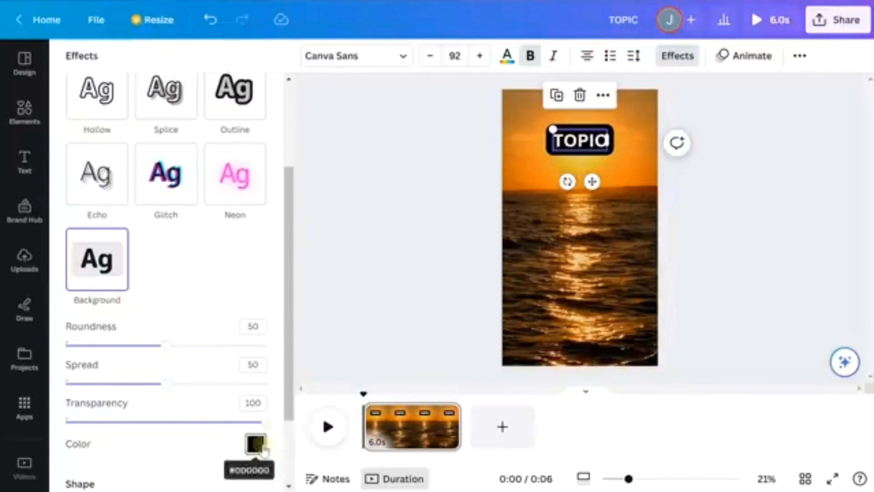
pyautogui.click(257, 445)
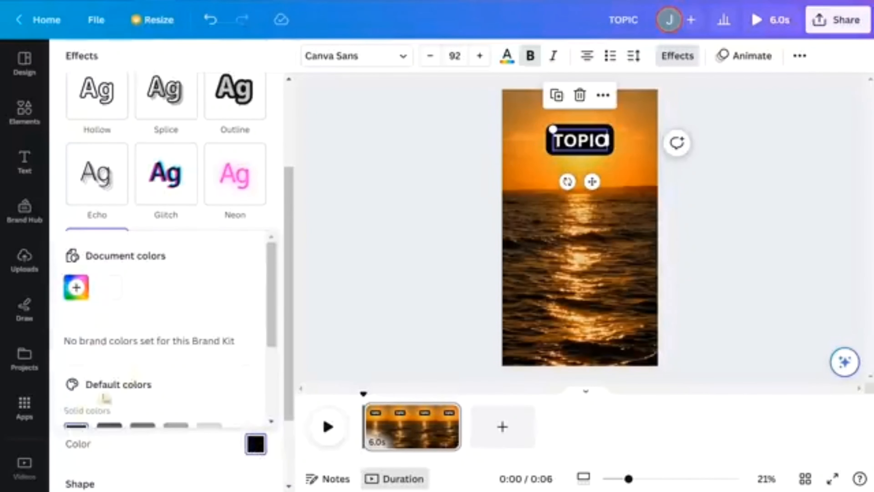
pyautogui.click(268, 473)
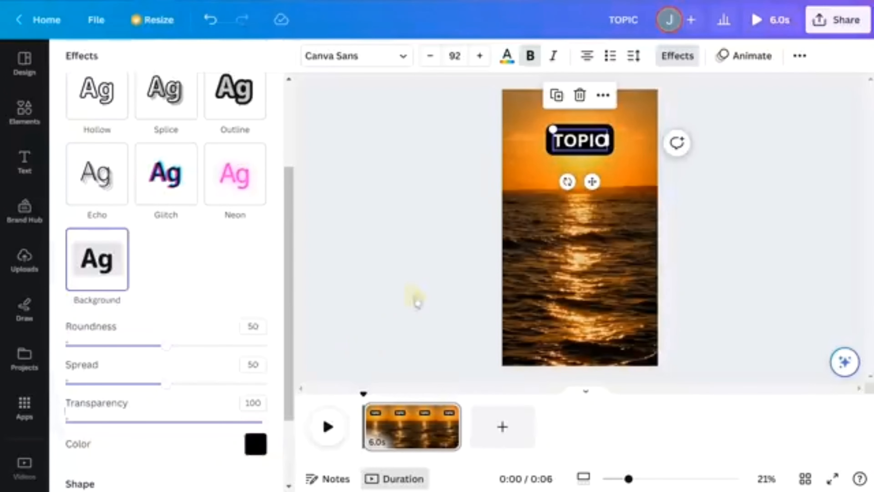
pyautogui.click(440, 159)
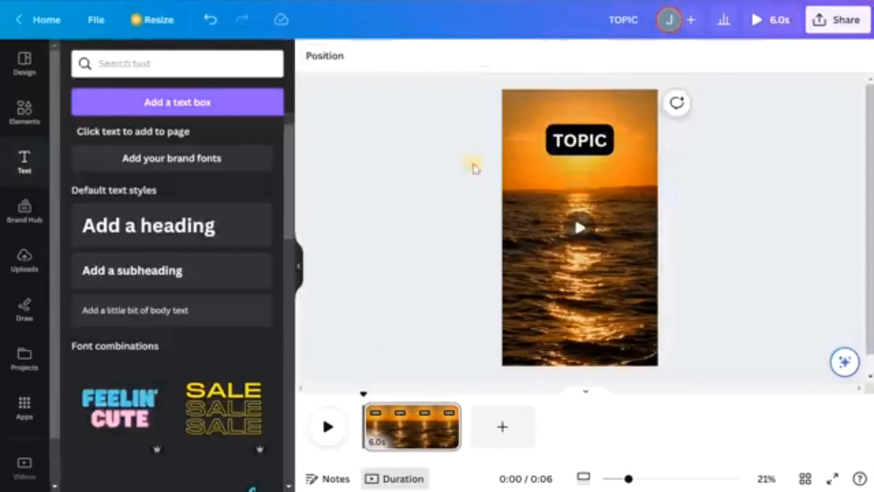
# Change the font of the "TOPIC" heading to Alatsi
pyautogui.click(595, 147)
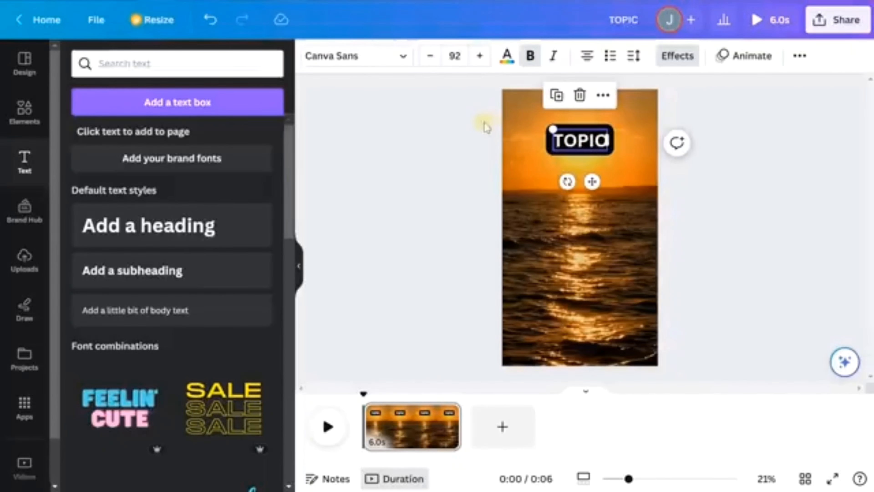
pyautogui.click(399, 57)
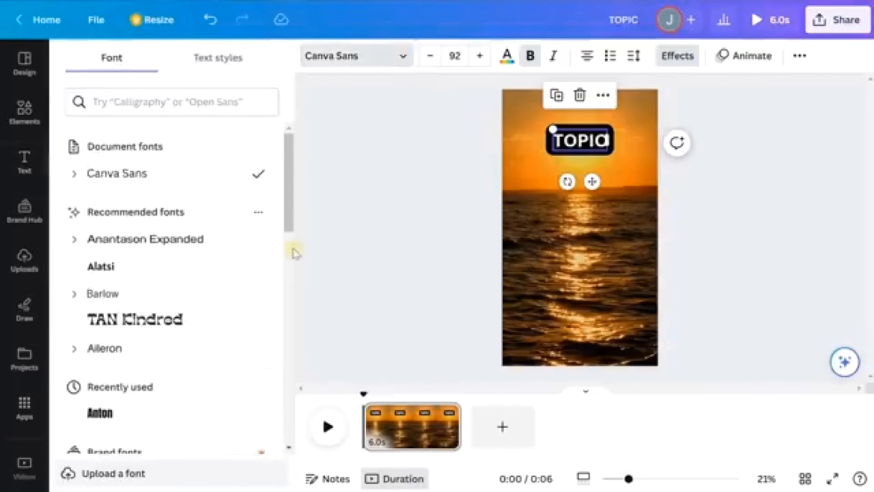
pyautogui.click(109, 268)
pyautogui.click(448, 184)
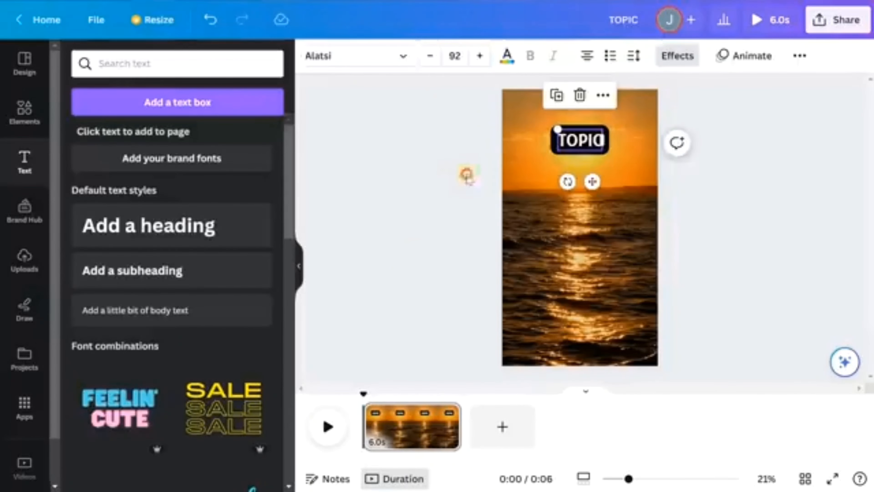
pyautogui.click(467, 174)
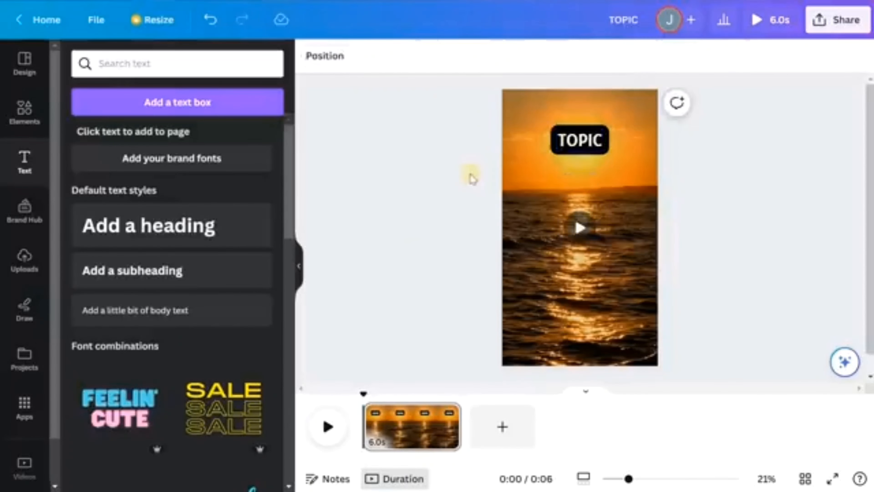
# Browse the list of available fonts for the "TOPIC" heading without choosing a different one
pyautogui.click(575, 148)
pyautogui.click(358, 56)
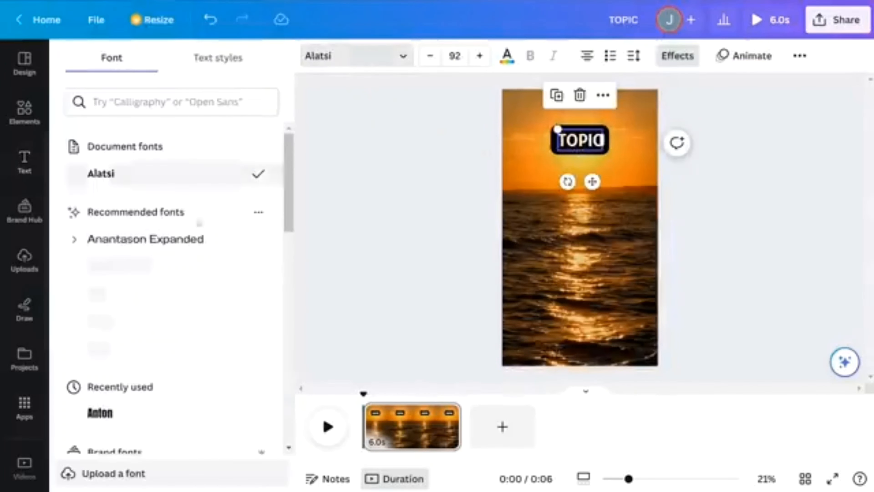
pyautogui.scroll(-10, 290, 179)
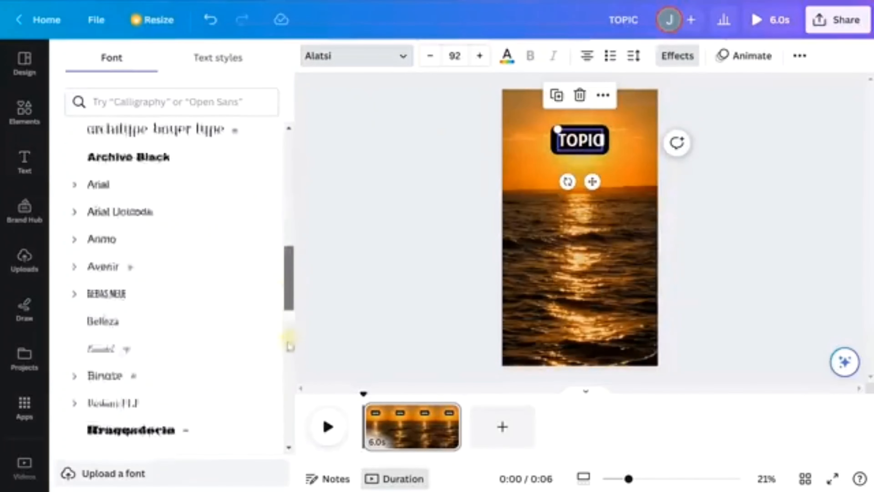
pyautogui.scroll(-15, 289, 345)
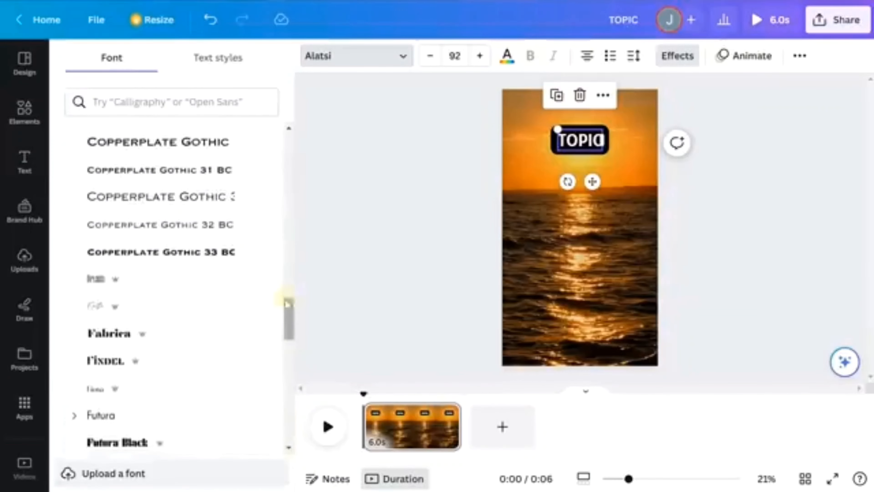
pyautogui.scroll(-15, 287, 310)
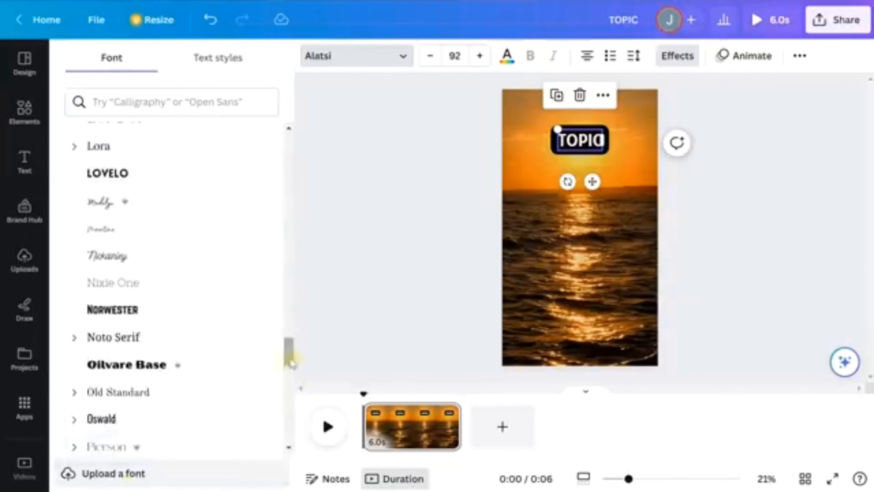
pyautogui.moveTo(291, 363); pyautogui.dragTo(287, 112)
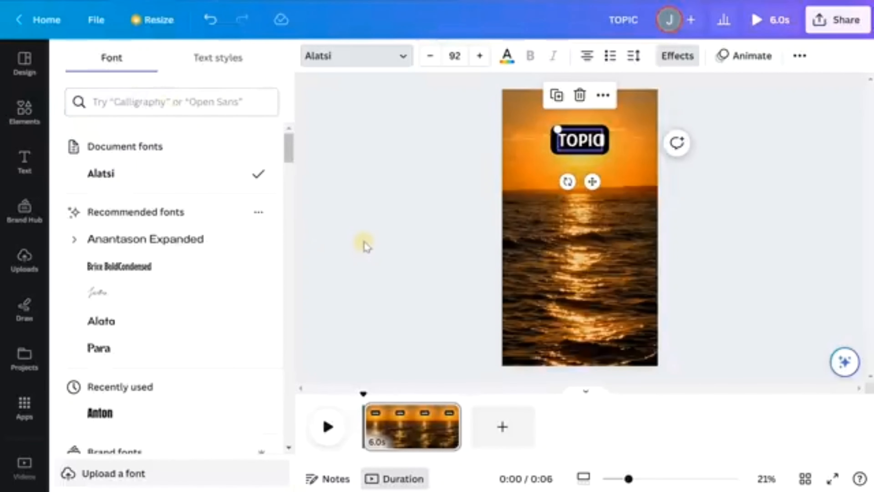
pyautogui.click(390, 228)
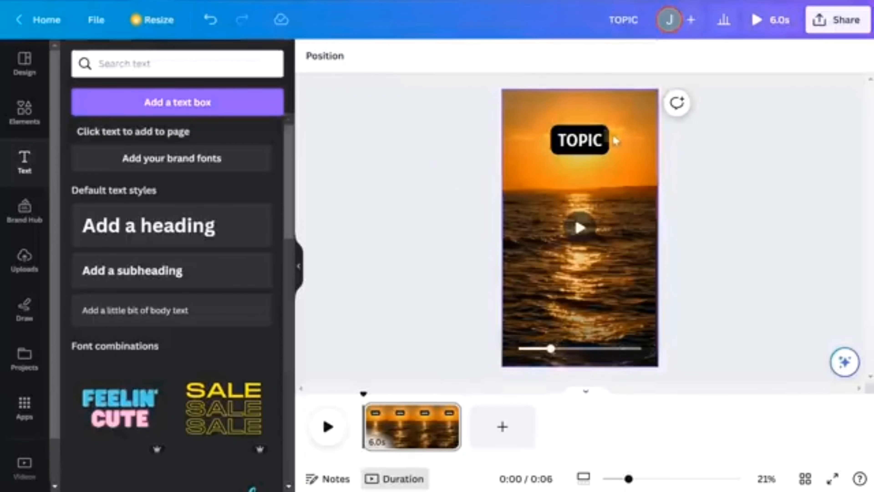
# Duplicate the "TOPIC" heading, move the copy to the centre of the page and change its text to "Part I"
pyautogui.click(601, 141)
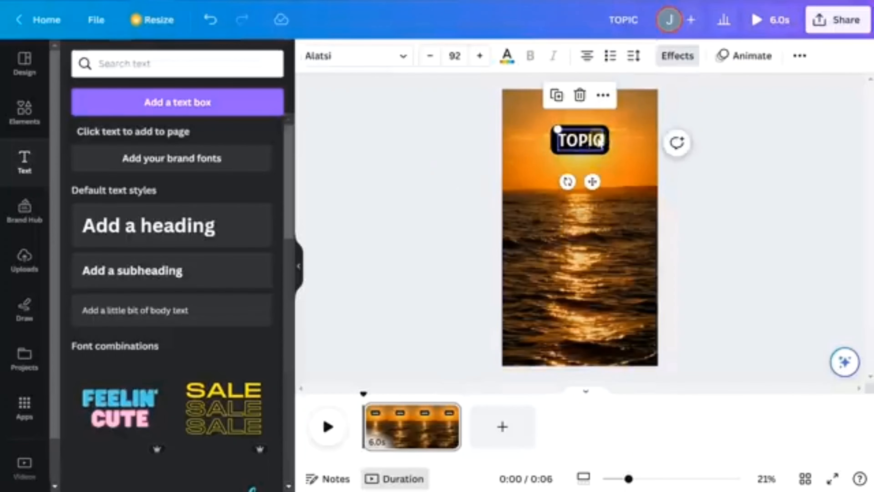
pyautogui.click(553, 102)
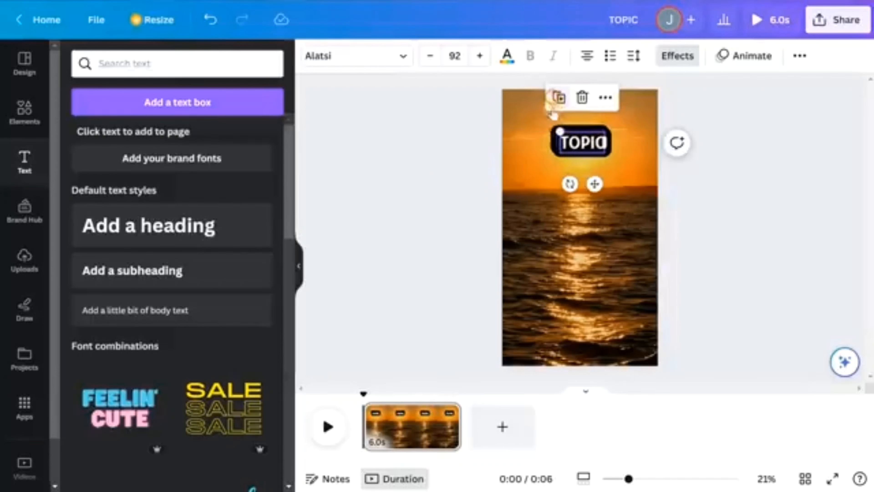
pyautogui.moveTo(586, 152); pyautogui.dragTo(581, 229)
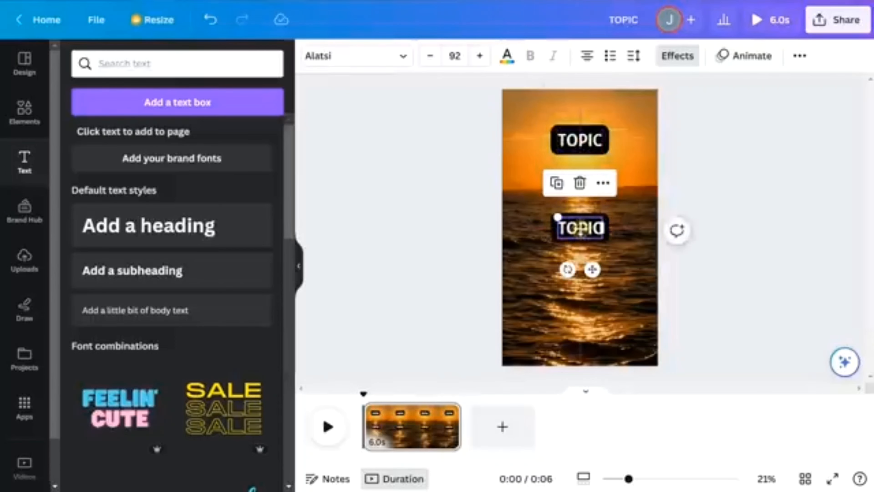
pyautogui.doubleClick(581, 229)
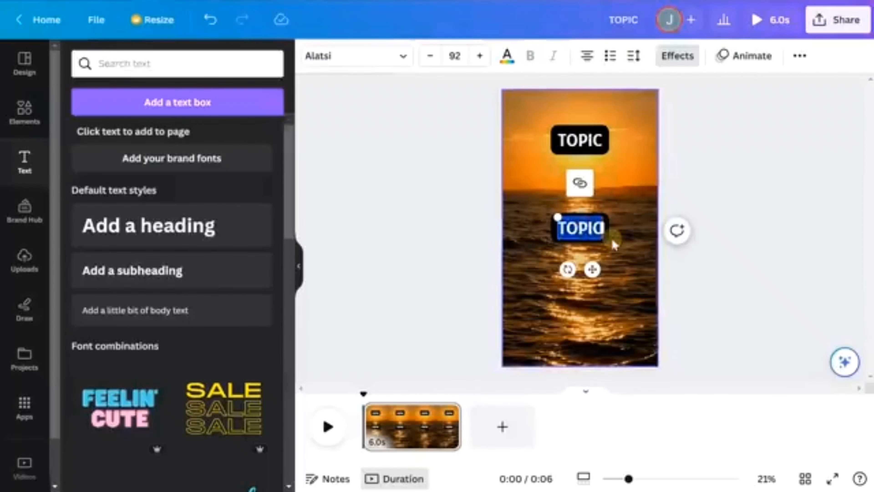
pyautogui.write('Part')
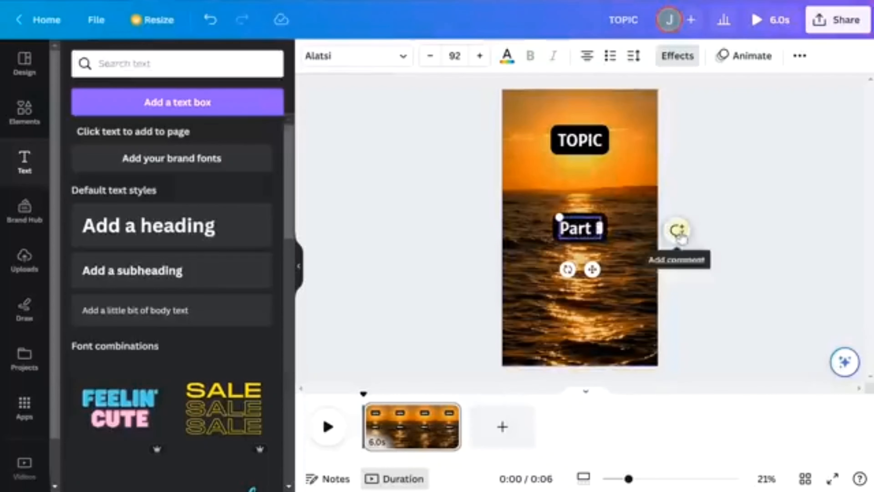
pyautogui.click(740, 248)
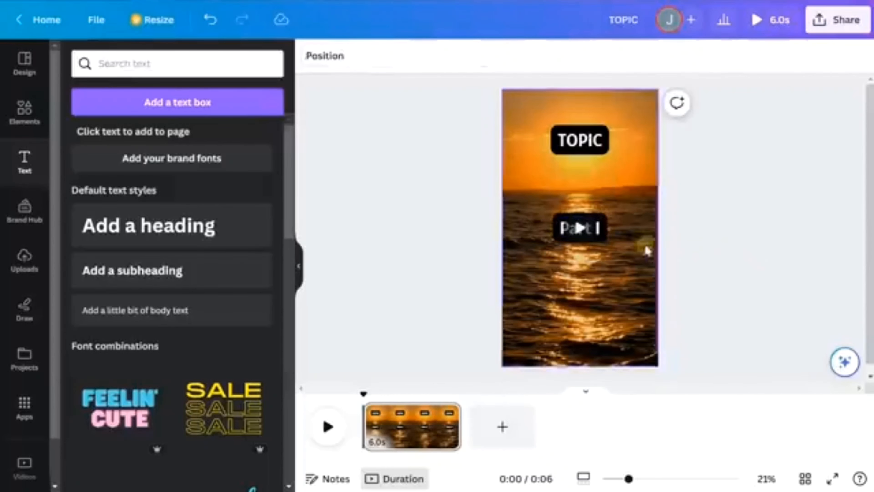
# Remove the Background effect from the "Part I" text and apply the Outline effect instead
pyautogui.click(607, 235)
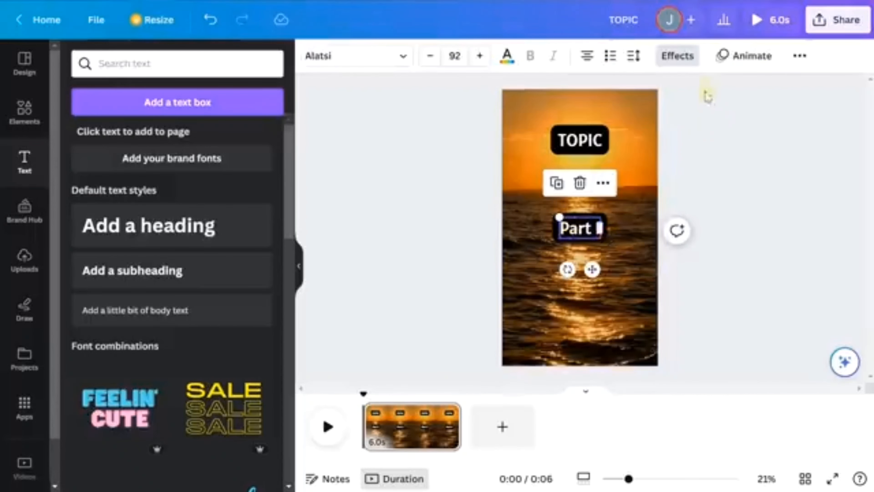
pyautogui.click(675, 62)
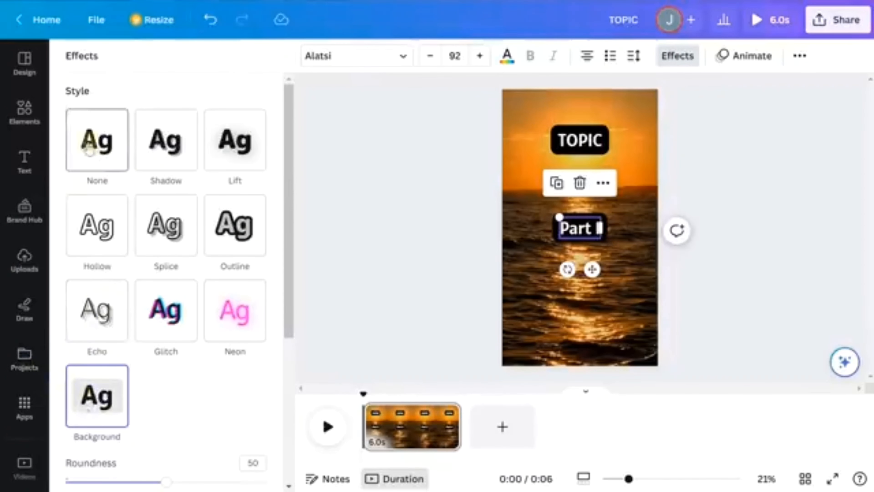
pyautogui.click(101, 140)
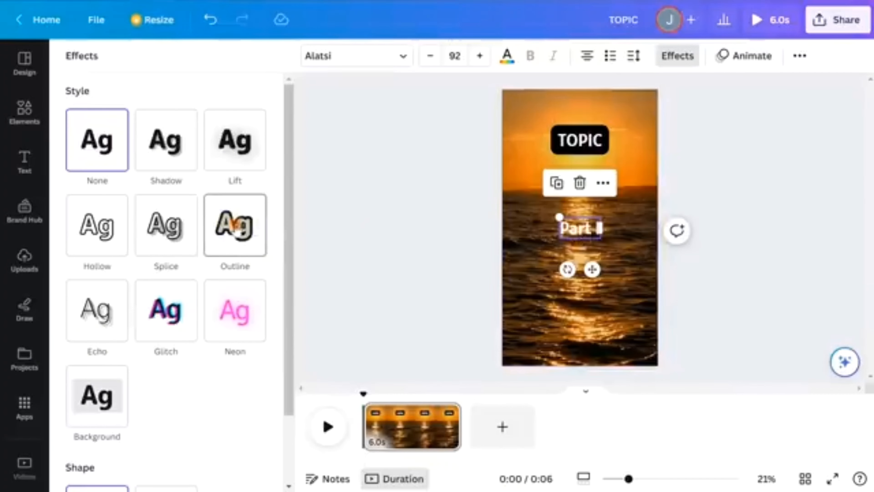
pyautogui.click(235, 228)
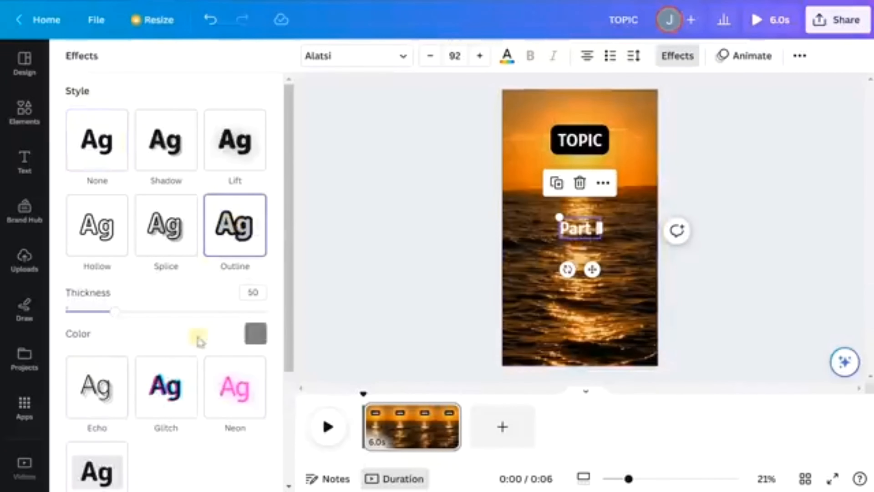
# Set the "Part I" text's outline colour to black and its thickness to 86
pyautogui.click(255, 333)
pyautogui.click(77, 314)
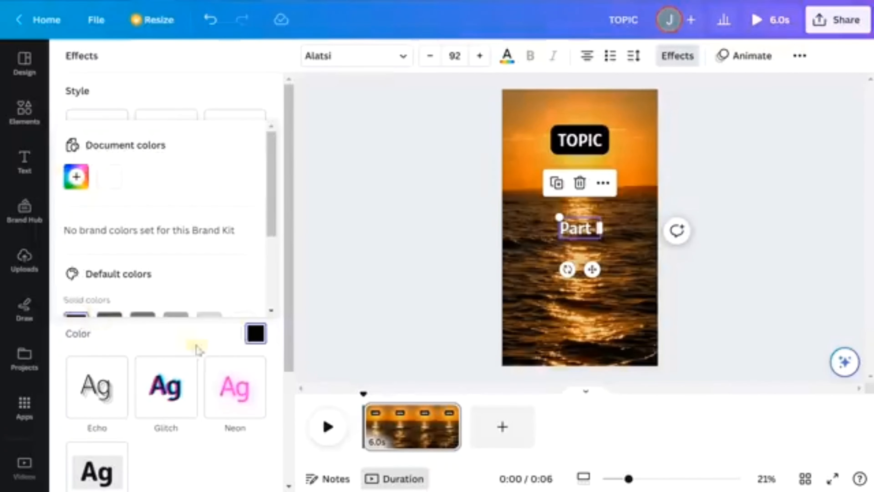
pyautogui.click(118, 324)
pyautogui.moveTo(115, 321); pyautogui.dragTo(152, 324)
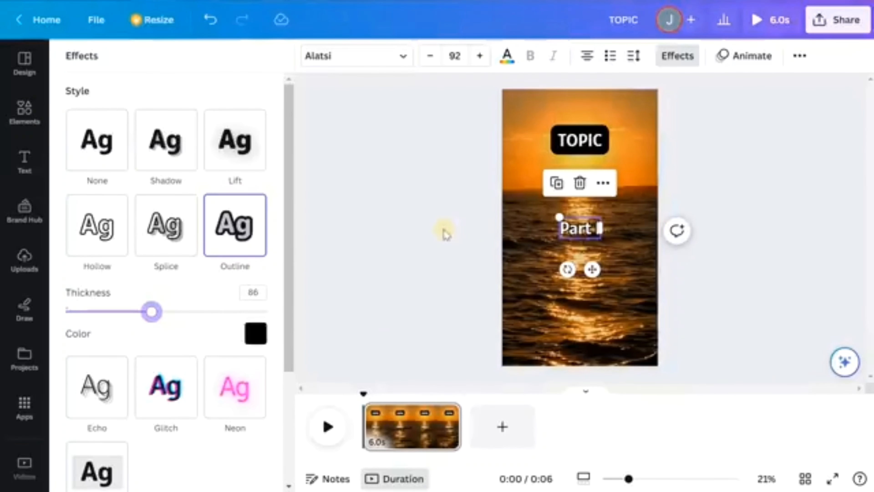
pyautogui.click(449, 259)
pyautogui.click(462, 278)
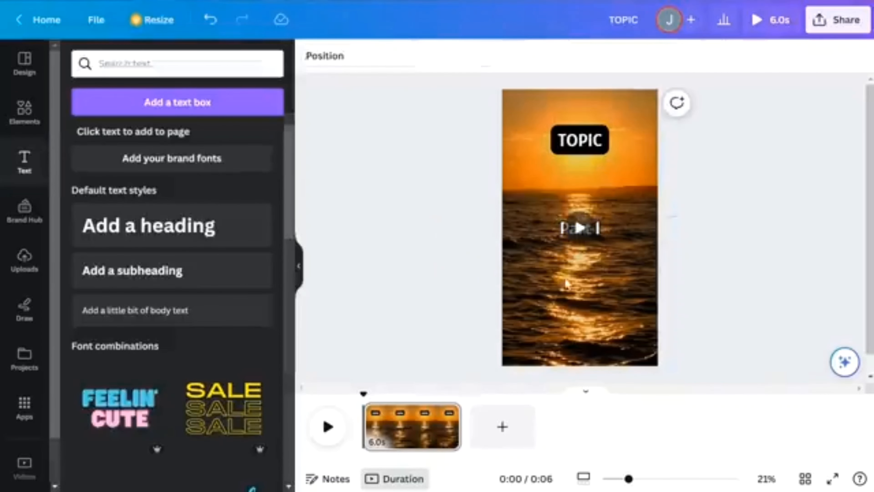
# Duplicate the "Part I" text and place the copy directly below the original
pyautogui.click(603, 237)
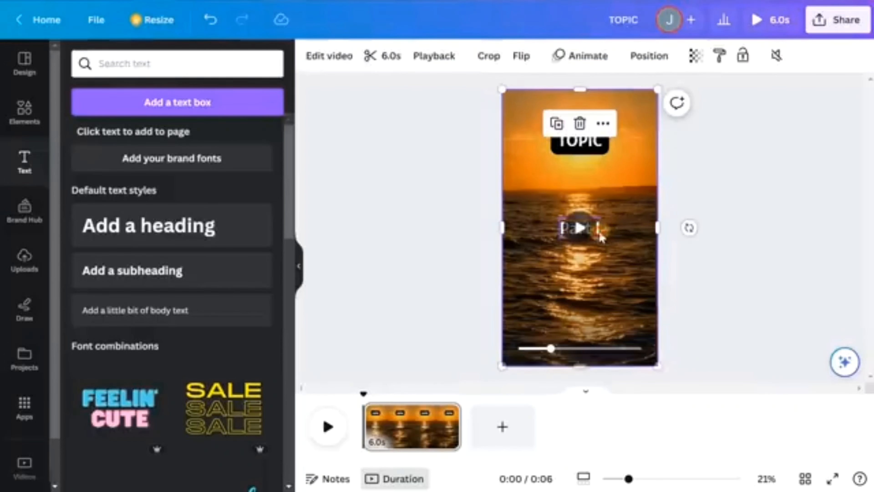
pyautogui.click(600, 233)
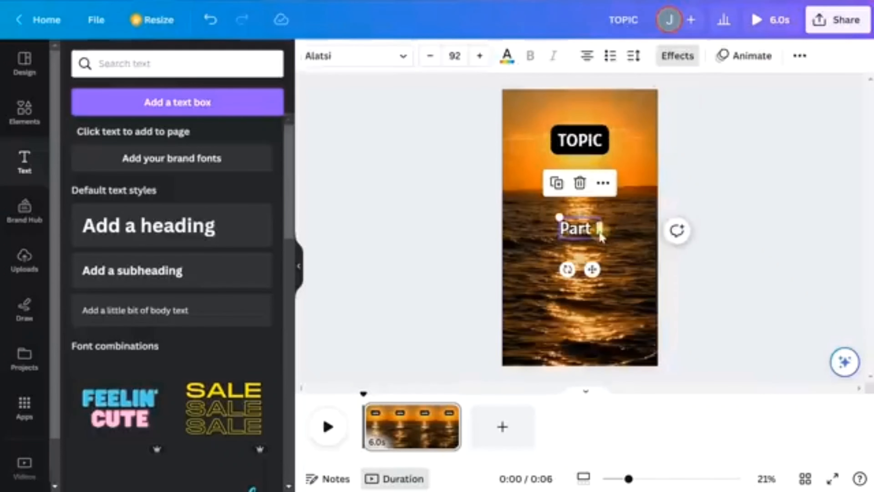
pyautogui.click(557, 186)
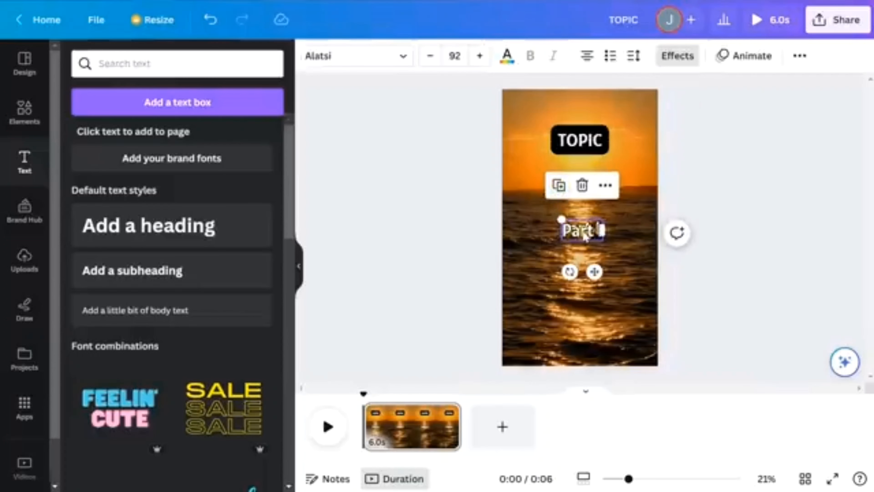
pyautogui.moveTo(584, 235); pyautogui.dragTo(585, 256)
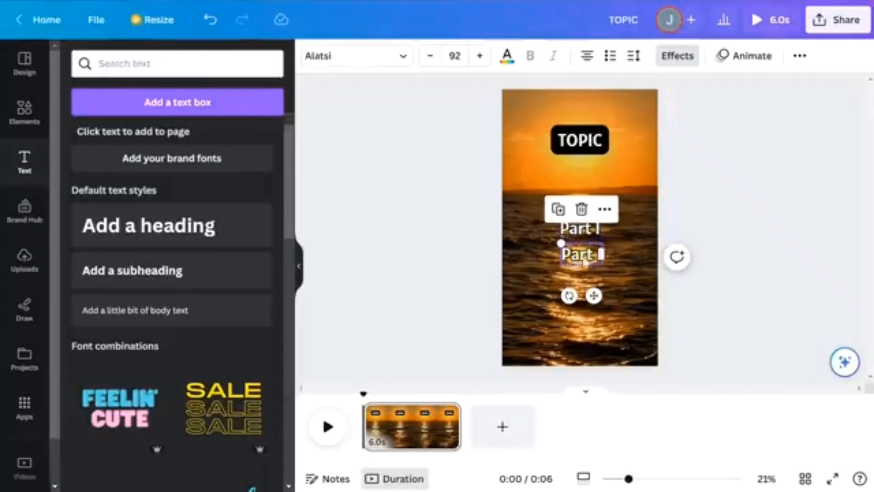
# Change the text of the lower "Part I" copy to "Part 2"
pyautogui.click(583, 233)
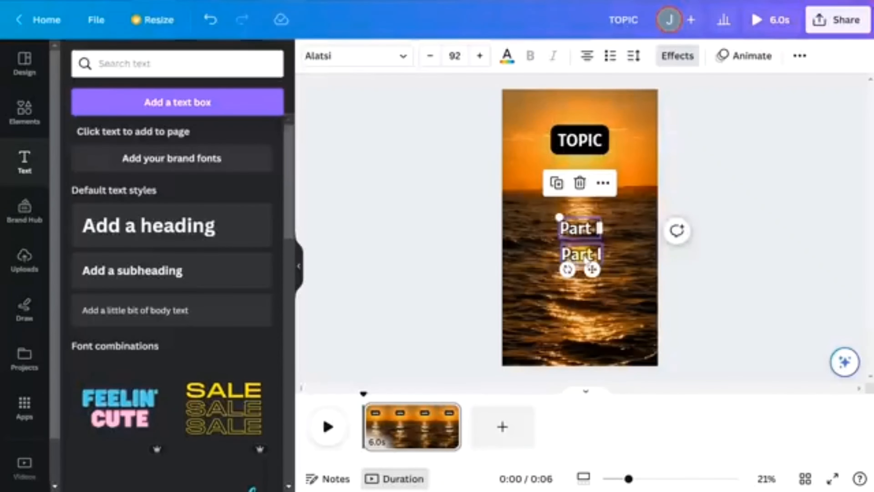
pyautogui.click(587, 258)
pyautogui.doubleClick(592, 259)
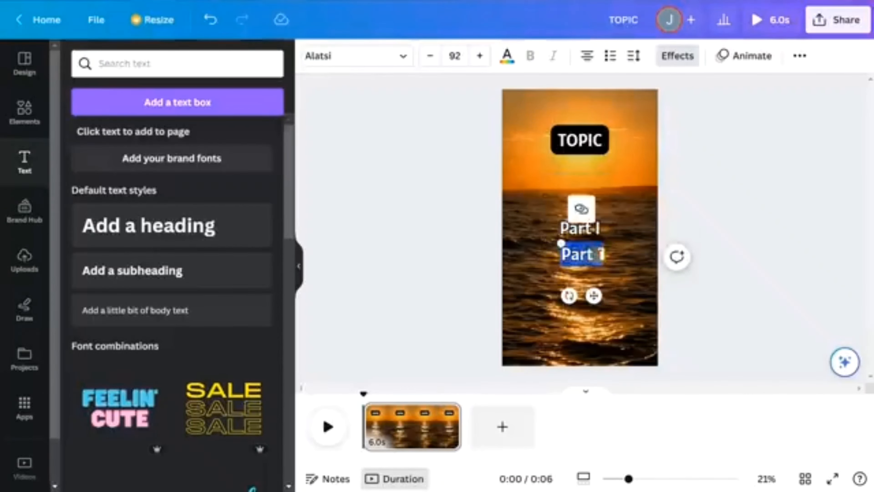
pyautogui.click(600, 254)
pyautogui.moveTo(599, 254); pyautogui.dragTo(571, 255)
pyautogui.write('2')
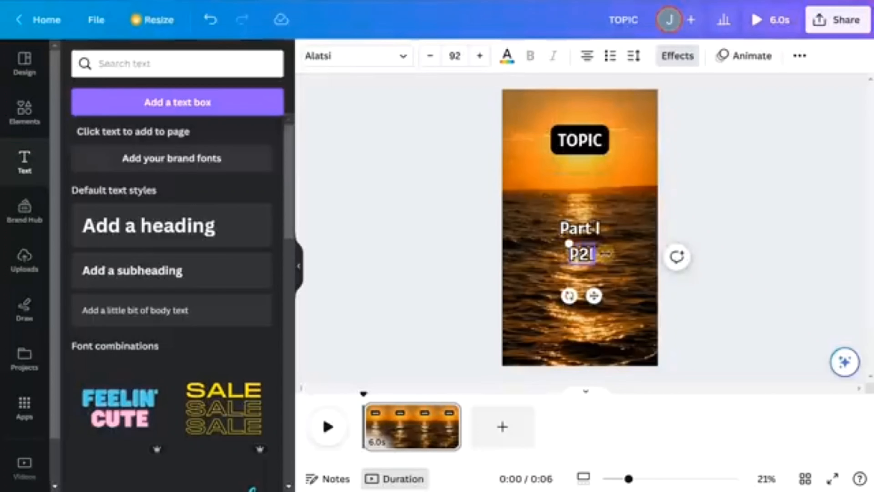
pyautogui.hotkey('ctrl', 'z')
pyautogui.write('2')
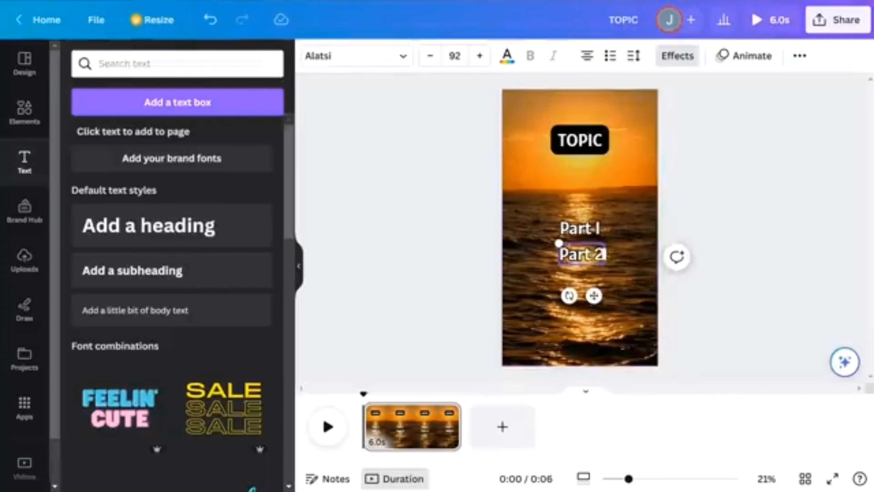
# Widen the "Part 2" and "Part I" text boxes on both sides so each spans most of the page width and stays centred
pyautogui.moveTo(607, 255); pyautogui.dragTo(642, 255)
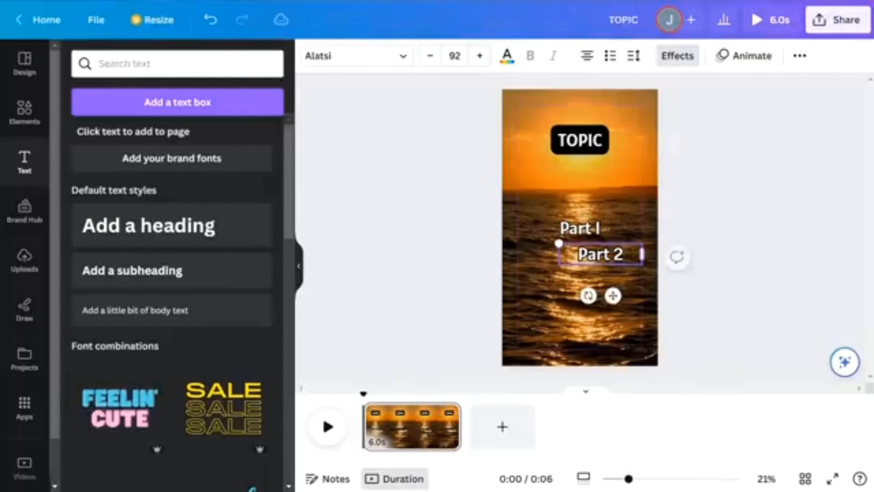
pyautogui.moveTo(559, 254); pyautogui.dragTo(515, 256)
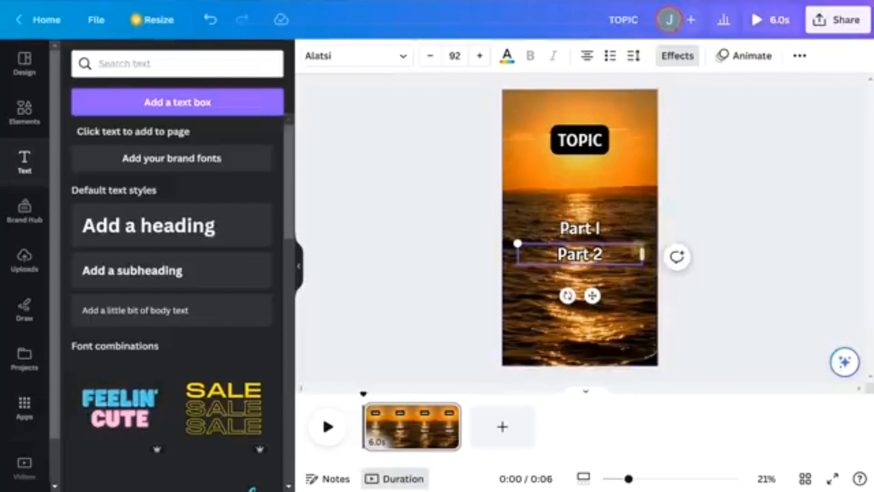
pyautogui.click(597, 228)
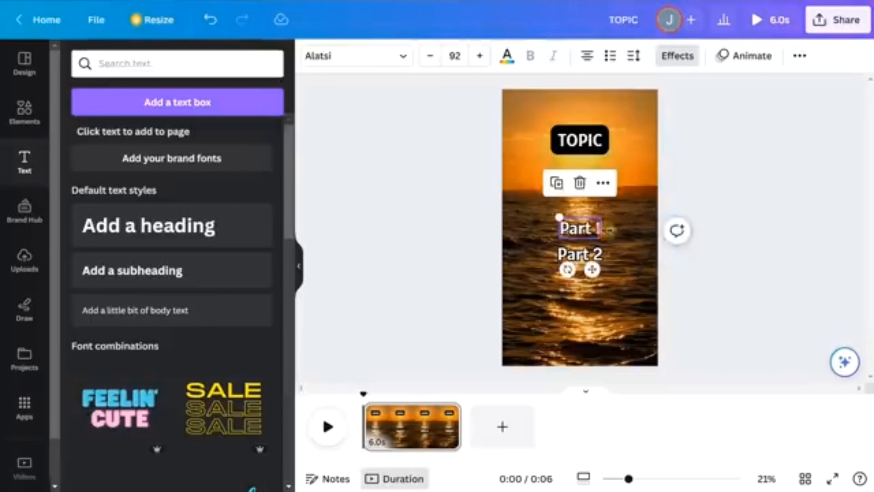
pyautogui.moveTo(602, 229); pyautogui.dragTo(643, 229)
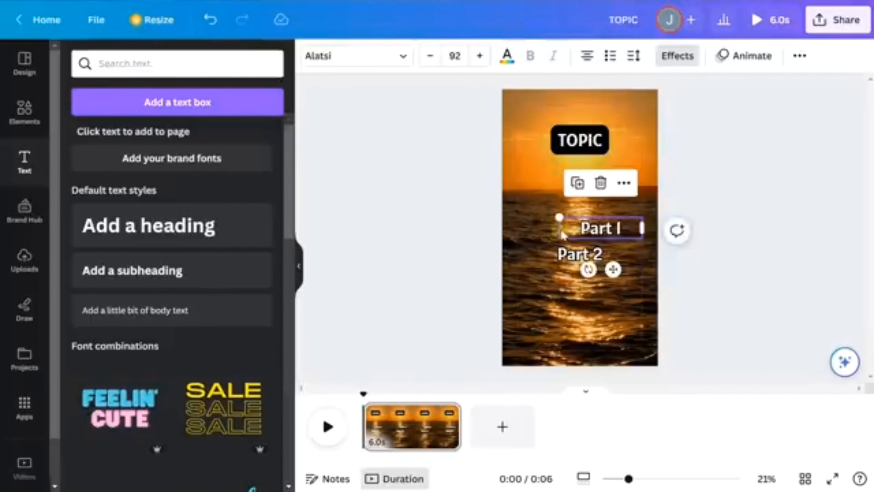
pyautogui.moveTo(559, 228); pyautogui.dragTo(517, 228)
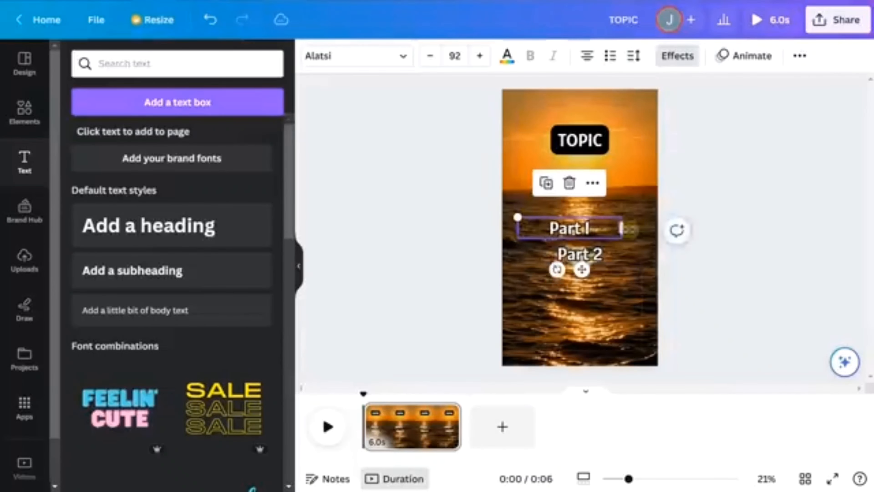
pyautogui.moveTo(622, 228); pyautogui.dragTo(644, 229)
pyautogui.click(722, 307)
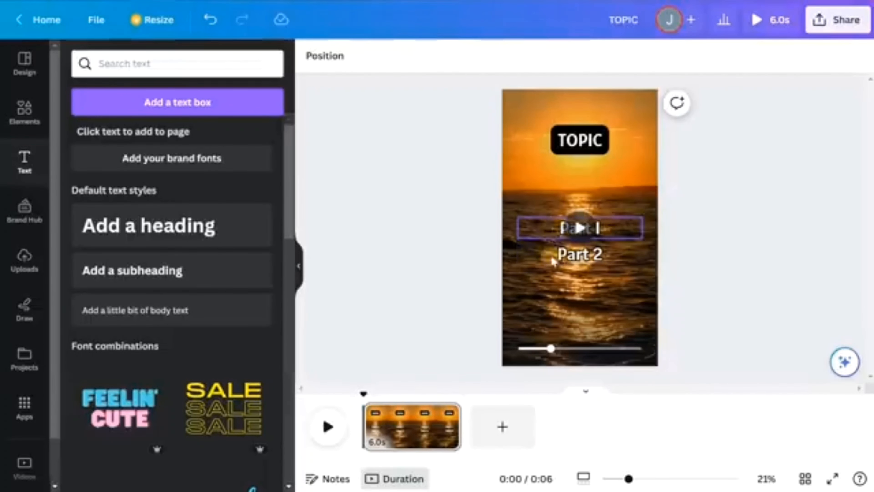
# Show the timing of the "Part I" text and trim its end to about 3 seconds
pyautogui.click(551, 235)
pyautogui.rightClick(551, 227)
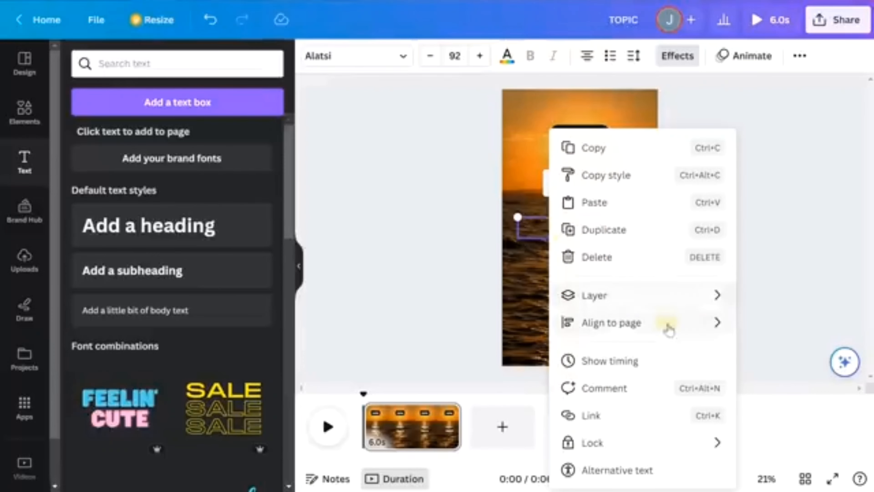
pyautogui.click(611, 366)
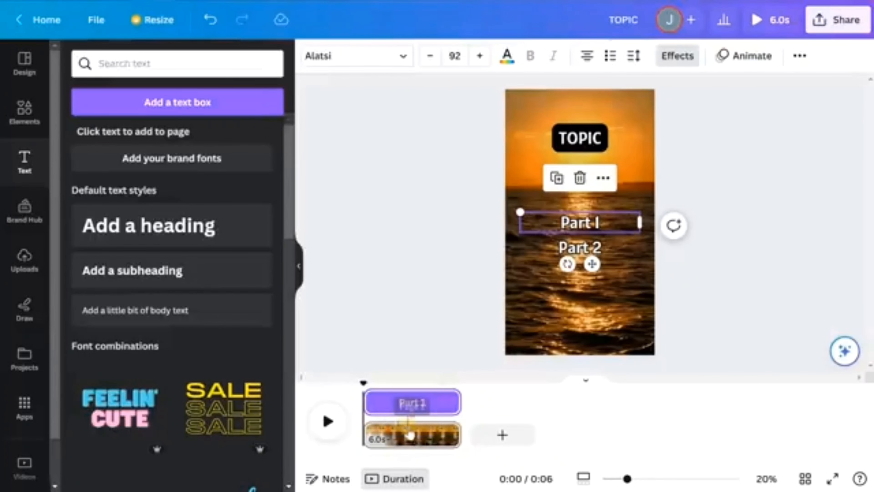
pyautogui.moveTo(460, 403)
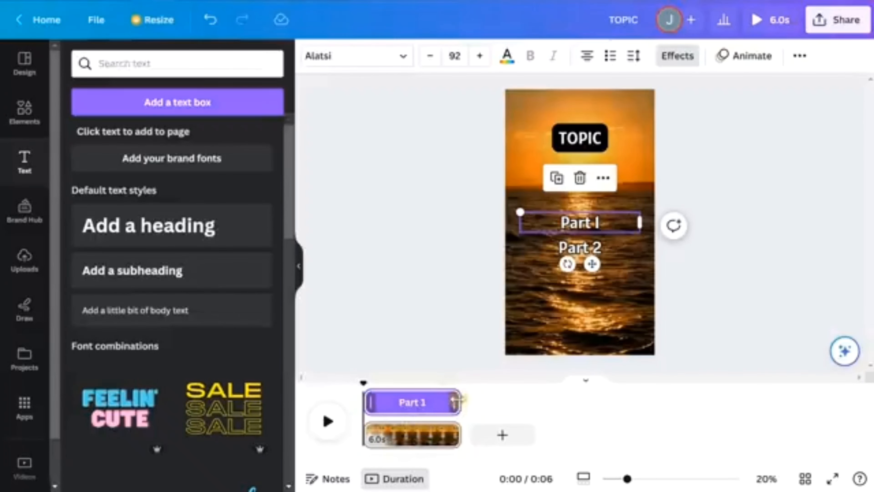
pyautogui.moveTo(456, 401); pyautogui.dragTo(418, 410)
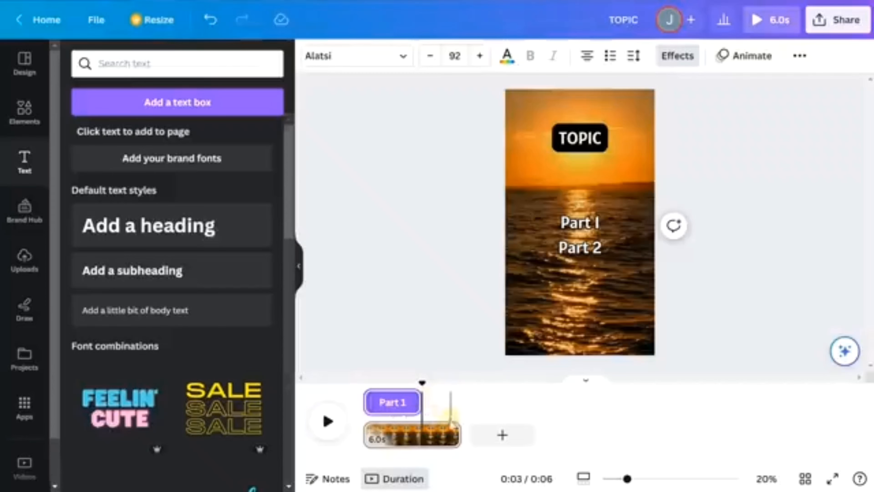
# Trim the start of the "Part 2" text to about 3 seconds so it follows the "Part I" timing
pyautogui.click(585, 253)
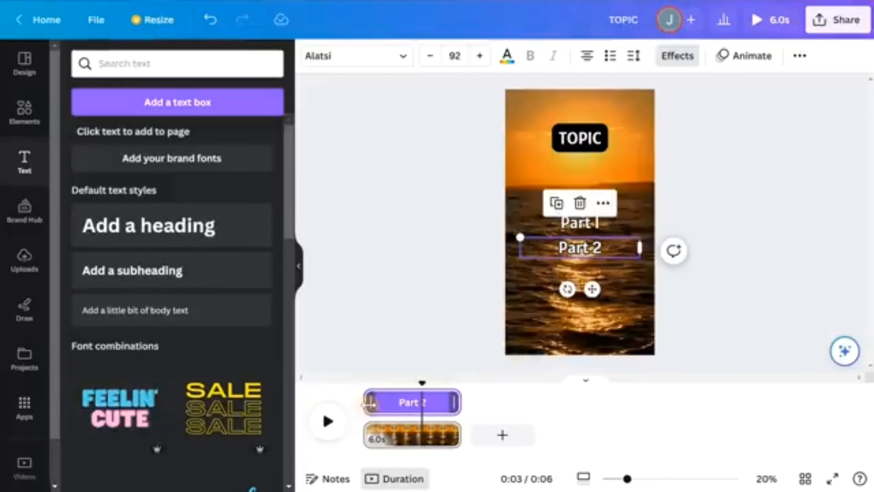
pyautogui.moveTo(370, 403); pyautogui.dragTo(426, 409)
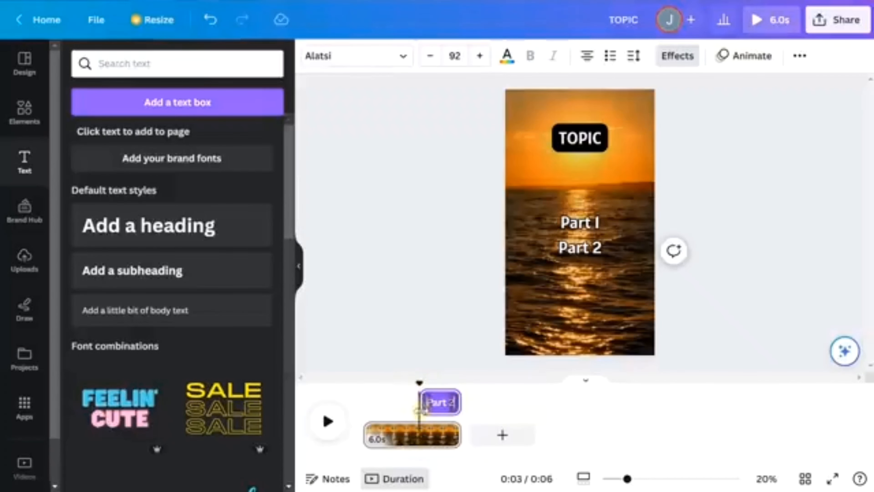
pyautogui.click(782, 306)
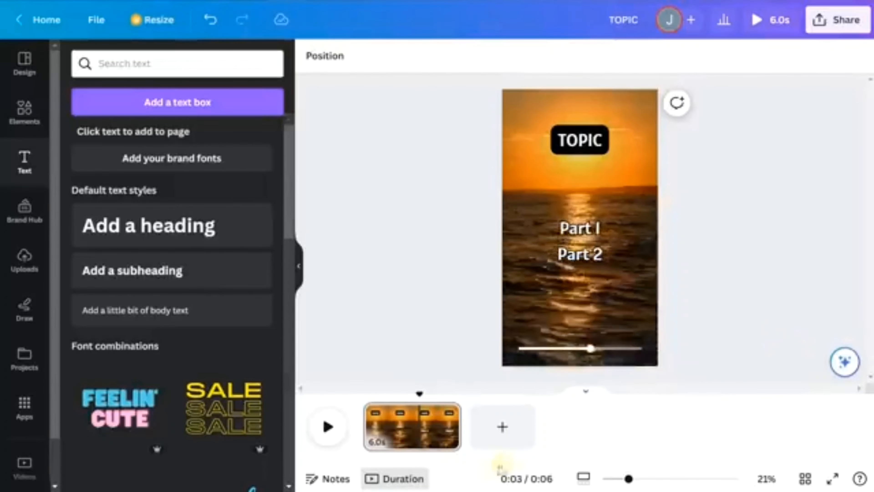
# Review the timing of the "Part 2" text and return the playhead to the start of the page
pyautogui.rightClick(582, 255)
pyautogui.click(664, 362)
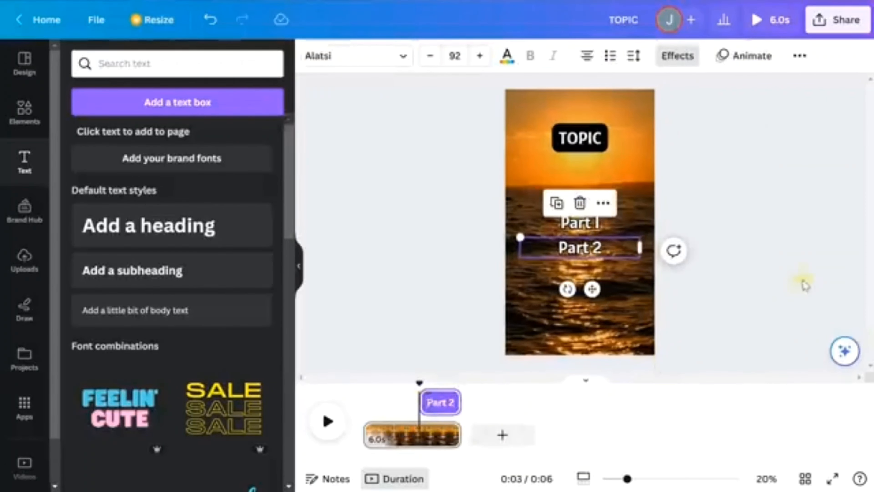
pyautogui.click(801, 281)
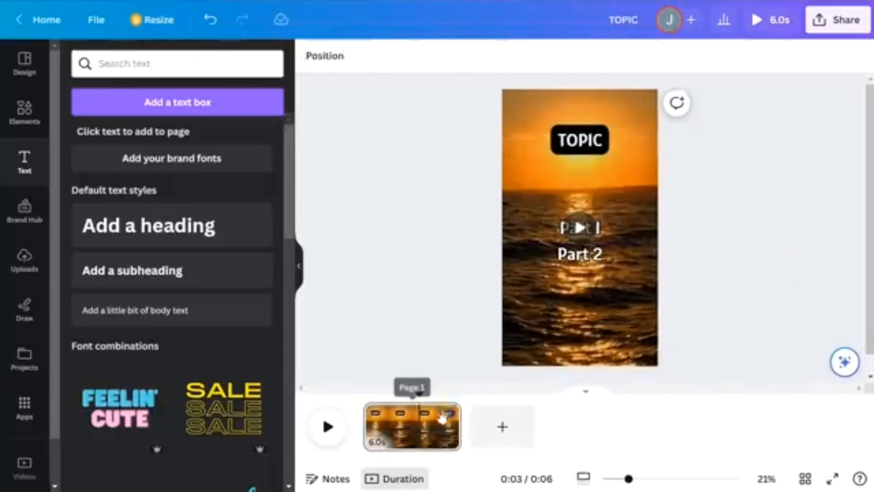
pyautogui.moveTo(421, 424)
pyautogui.mouseDown()
pyautogui.moveTo(460, 433)
pyautogui.moveTo(421, 434)
pyautogui.mouseUp()
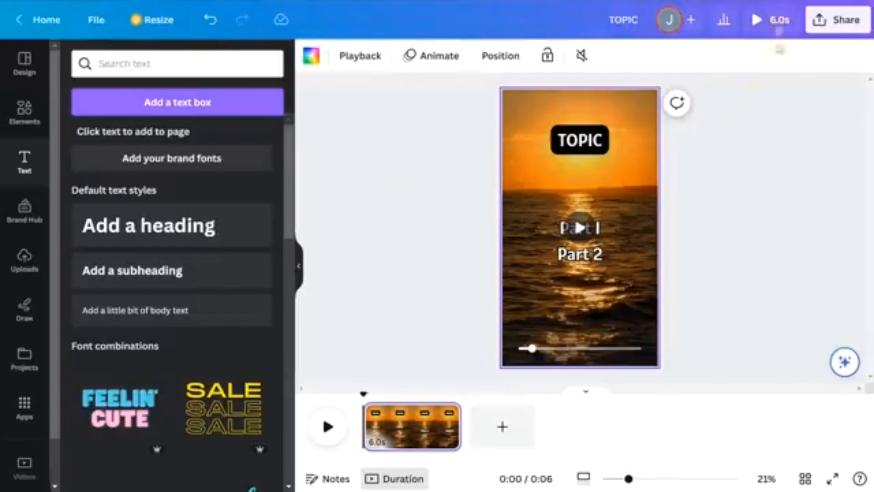
pyautogui.click(525, 82)
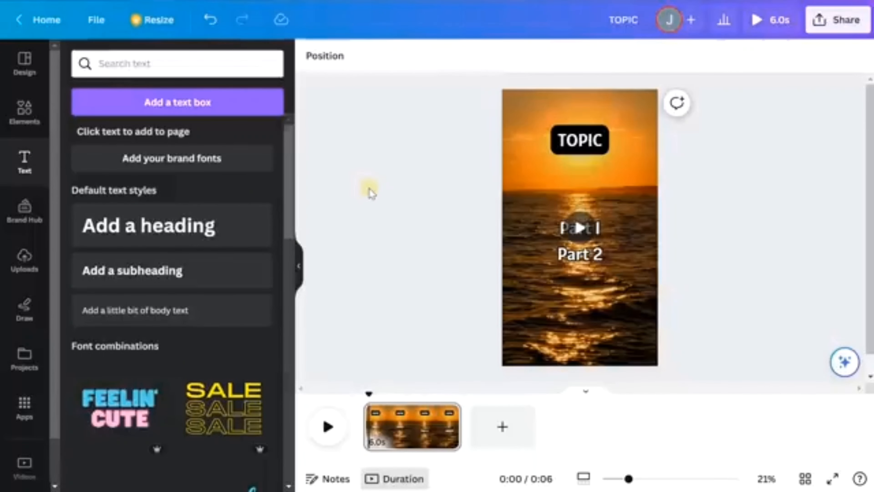
# Open the Bulk create app, and switch to ChatGPT to copy the selected facts table with Topic, Part 1 and Part 2 columns
pyautogui.click(24, 413)
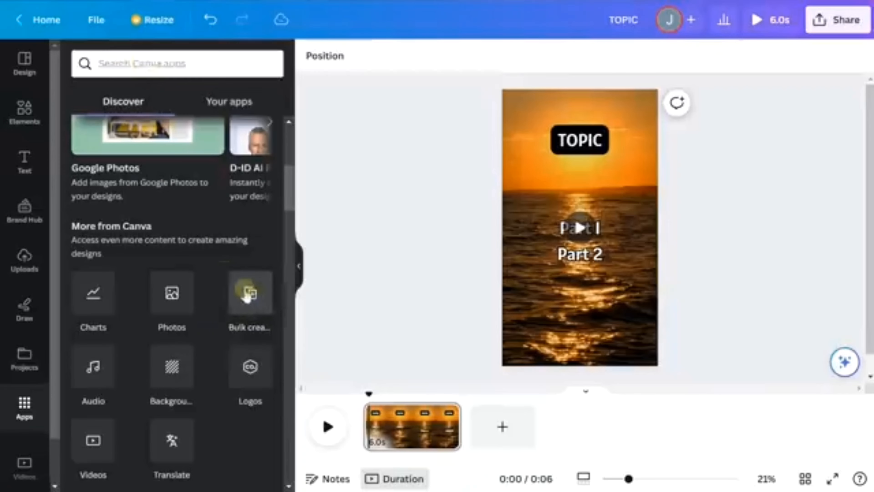
pyautogui.click(252, 299)
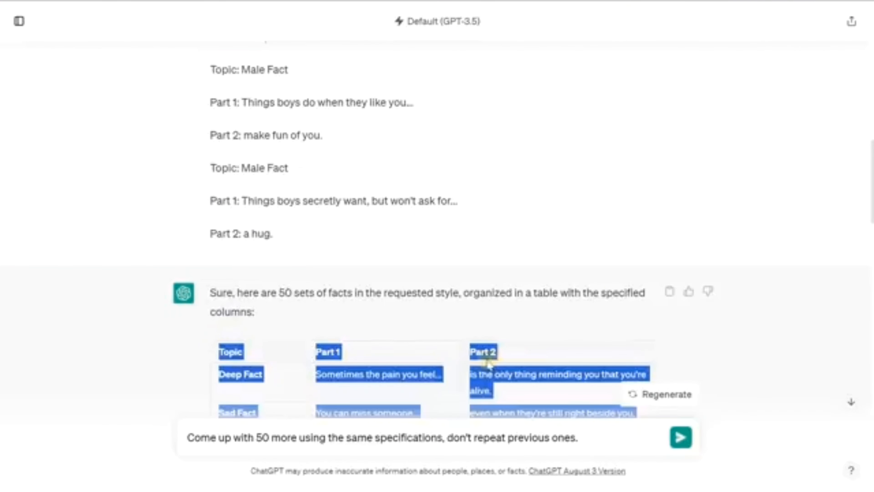
pyautogui.scroll(-4, 488, 353)
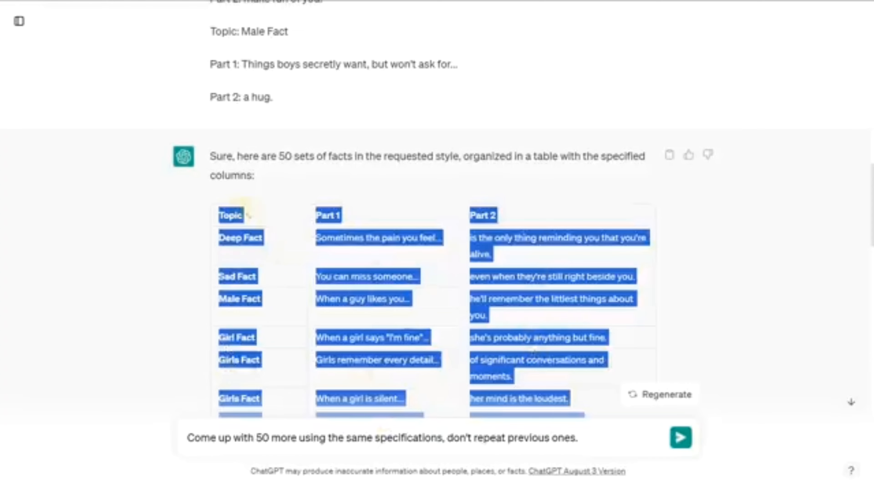
pyautogui.rightClick(234, 216)
pyautogui.click(260, 228)
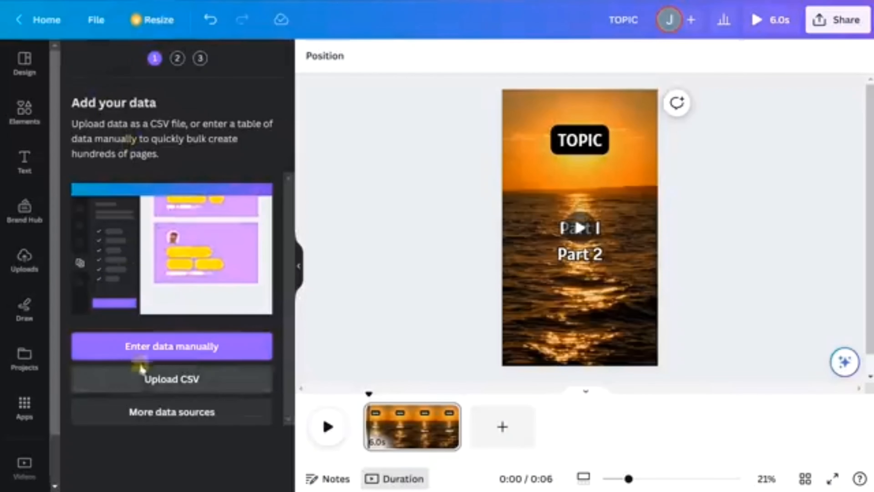
# Enter the bulk data manually by pasting the copied Topic, Part 1 and Part 2 table over the sample data, and finish the table
pyautogui.click(193, 355)
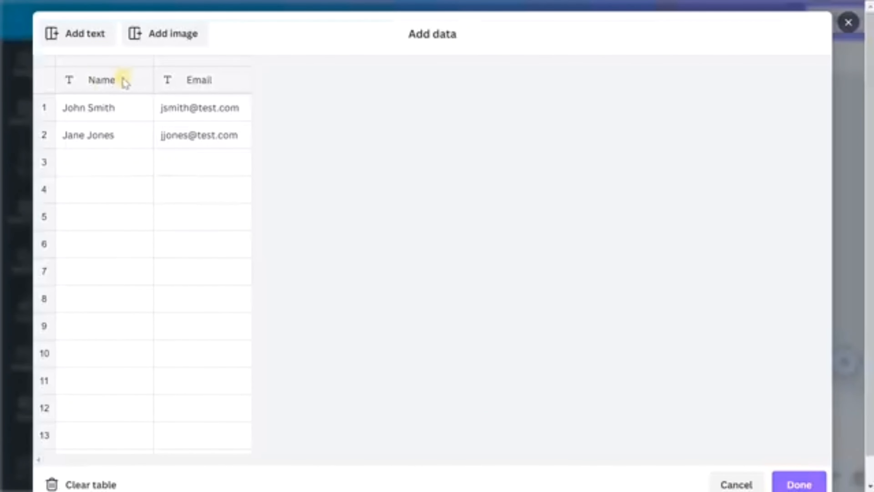
pyautogui.click(126, 83)
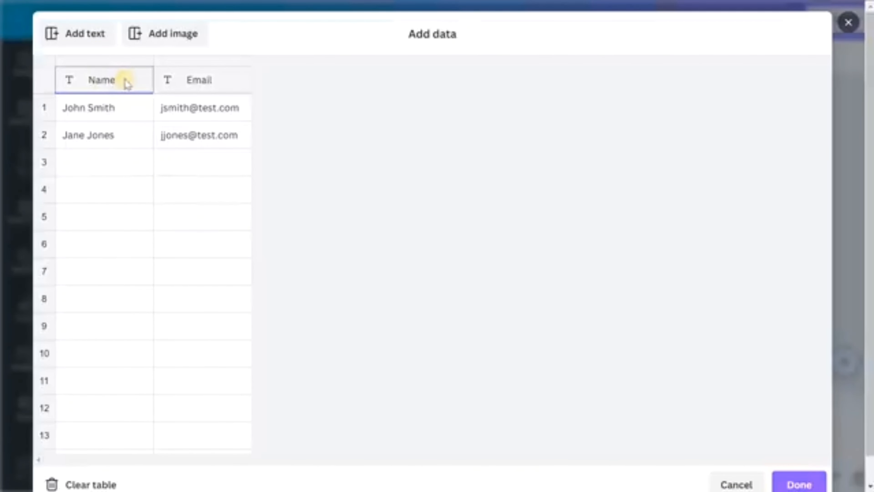
pyautogui.rightClick(126, 82)
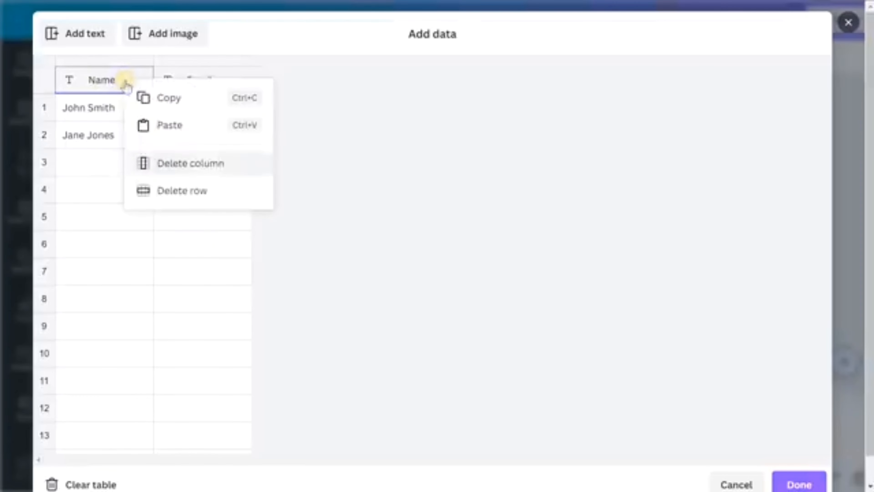
pyautogui.click(171, 126)
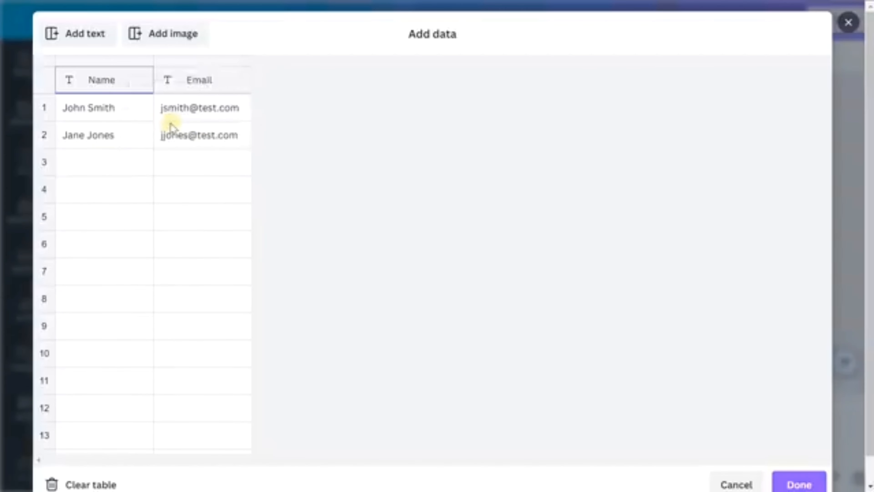
pyautogui.click(211, 66)
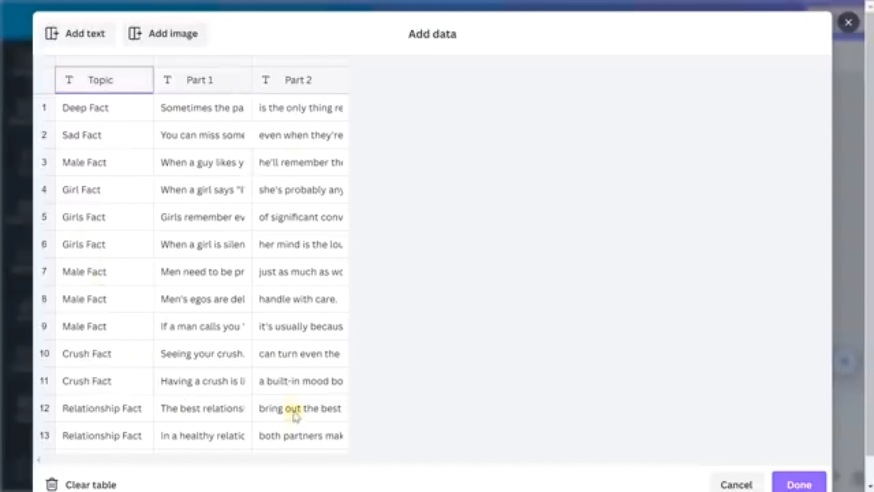
pyautogui.click(792, 482)
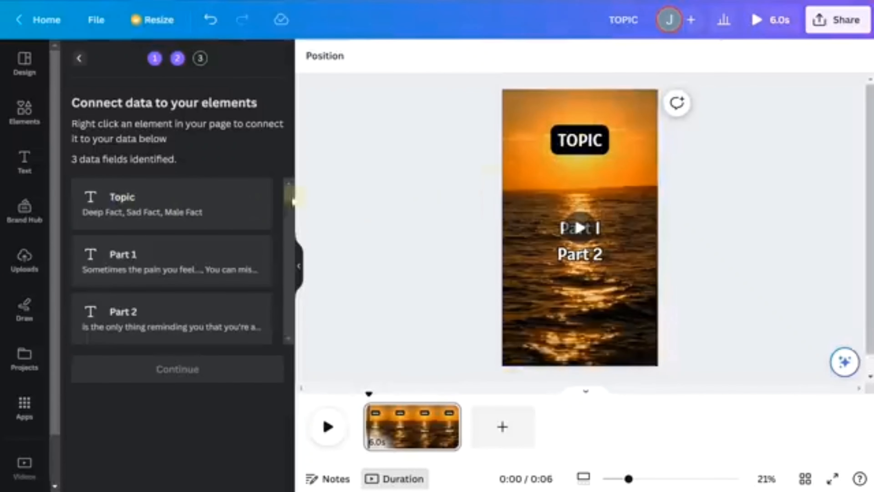
# Connect the "TOPIC" text on the page to the Topic data field
pyautogui.click(575, 146)
pyautogui.rightClick(581, 148)
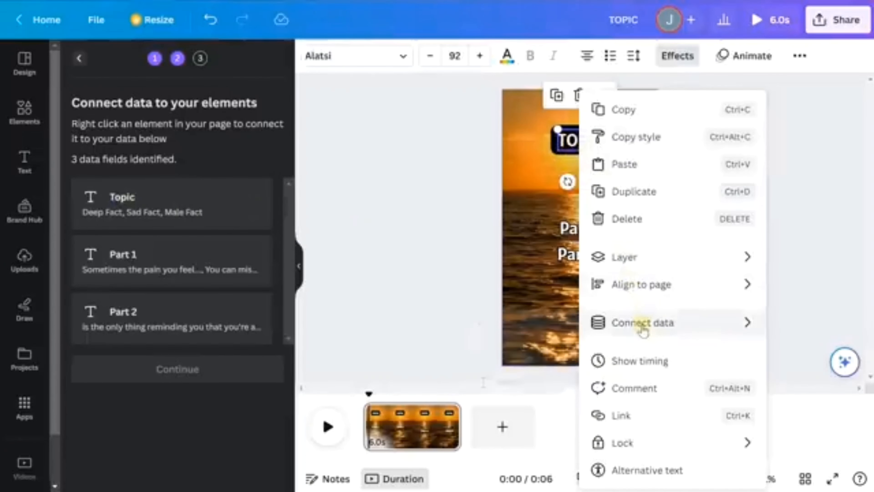
pyautogui.moveTo(610, 332)
pyautogui.click(494, 336)
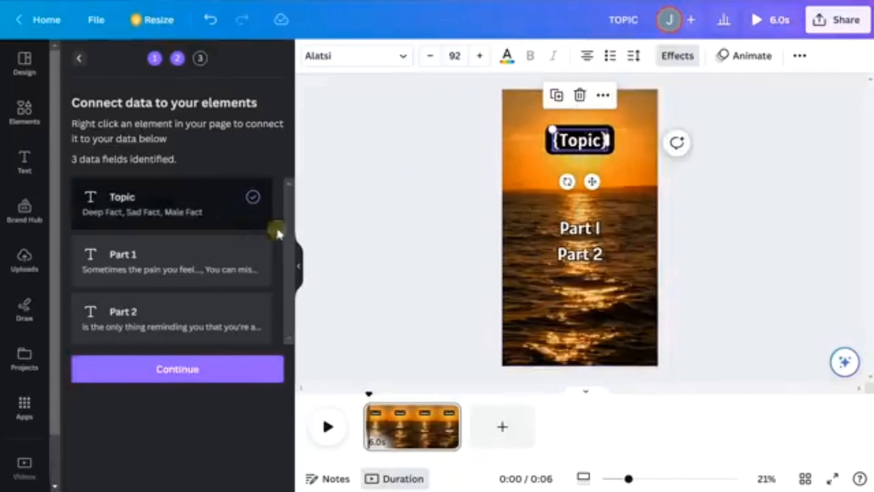
# Connect the "Part I" text on the page to the Part 1 data field
pyautogui.click(580, 228)
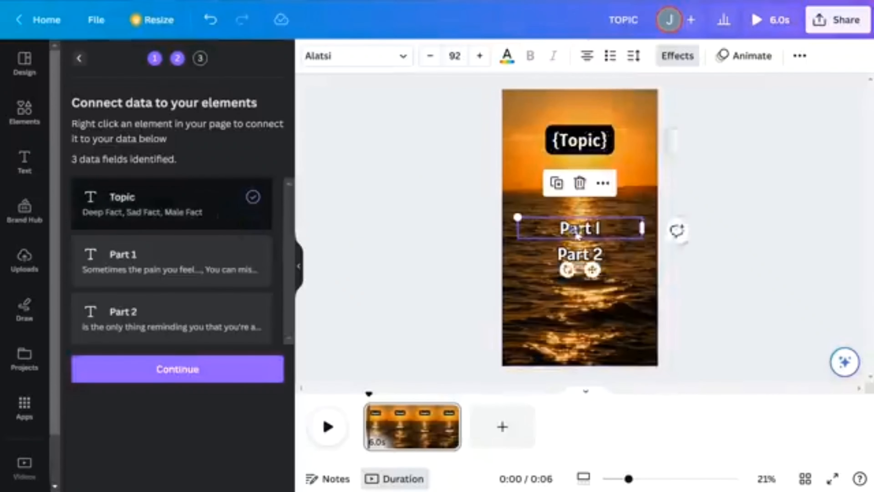
pyautogui.rightClick(577, 228)
pyautogui.moveTo(629, 322)
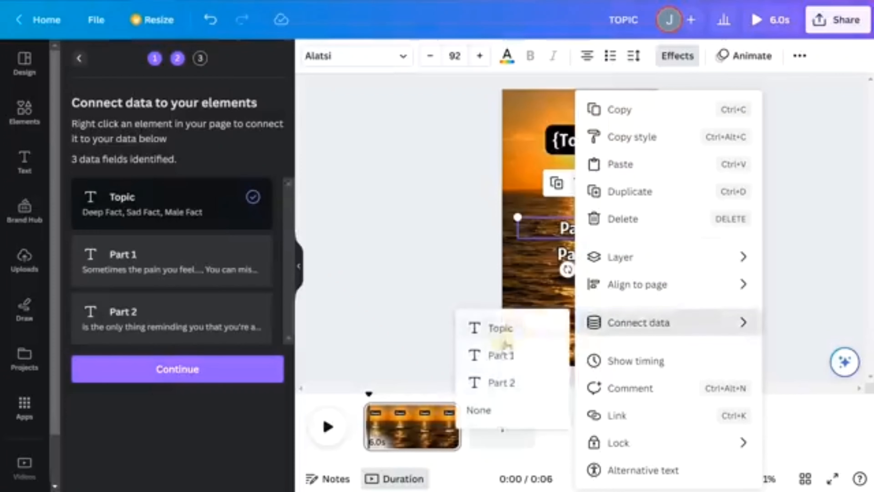
pyautogui.click(489, 356)
# Connect the "Part 2" text to the Part 2 data field and move it up so it overlaps the Part 1 text
pyautogui.click(573, 254)
pyautogui.rightClick(573, 255)
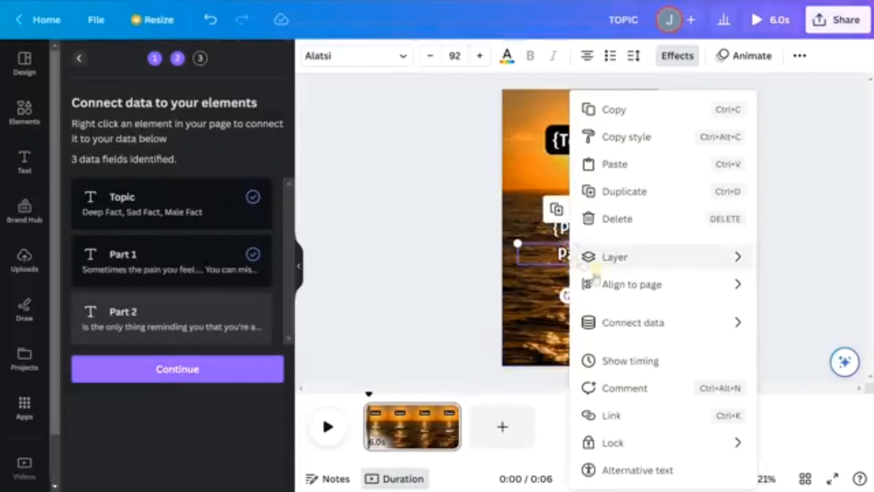
pyautogui.moveTo(677, 333)
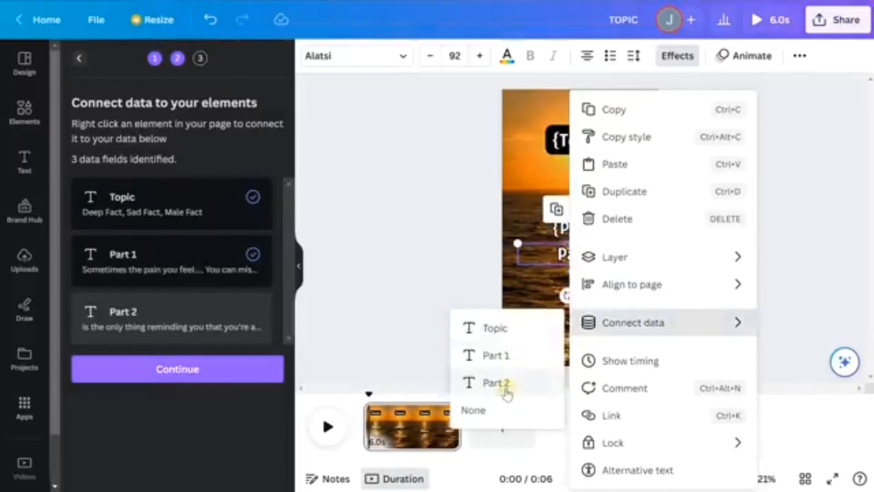
pyautogui.click(505, 384)
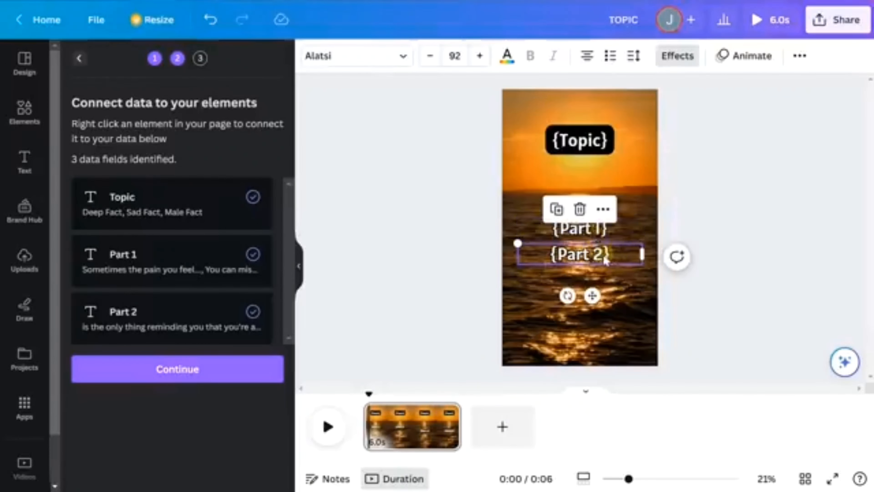
pyautogui.moveTo(606, 262); pyautogui.dragTo(605, 232)
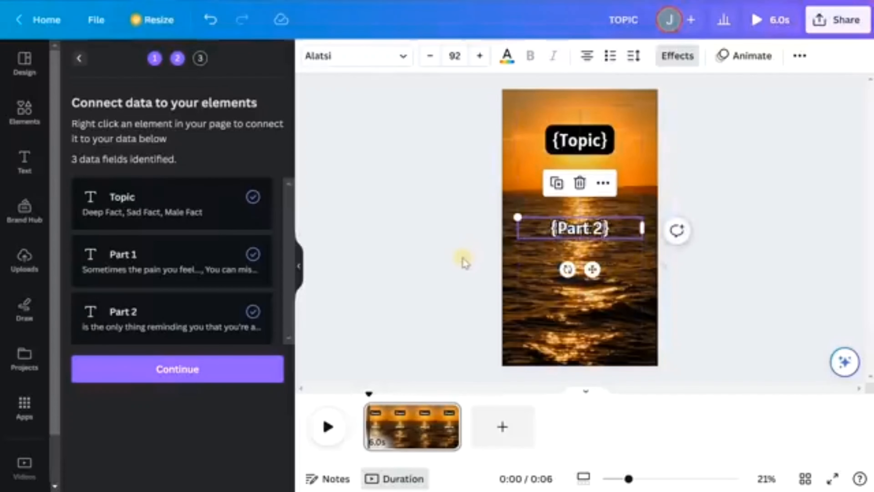
pyautogui.click(561, 237)
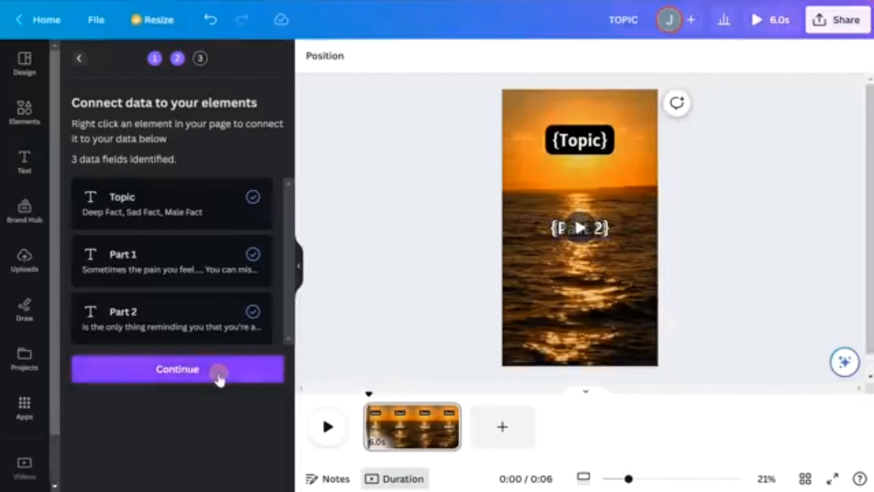
# Check the rest of the facts table in ChatGPT, and generate the 49 Canva pages with all data rows selected
pyautogui.click(219, 372)
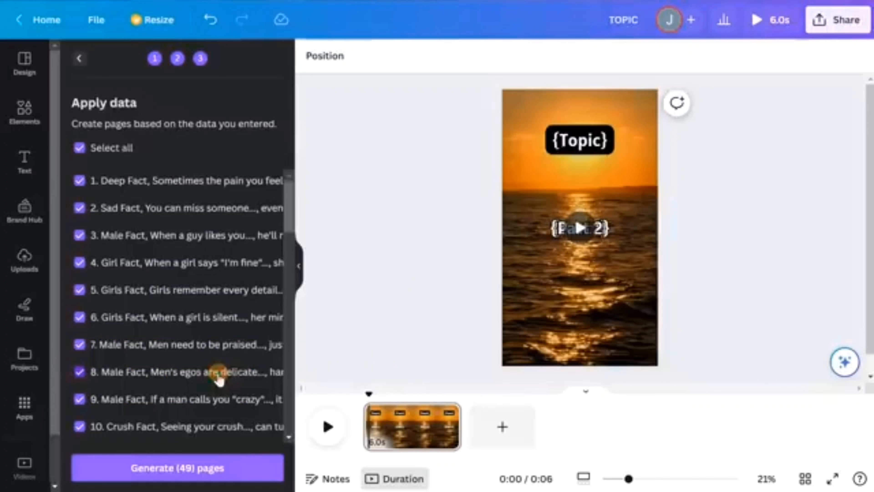
pyautogui.click(210, 468)
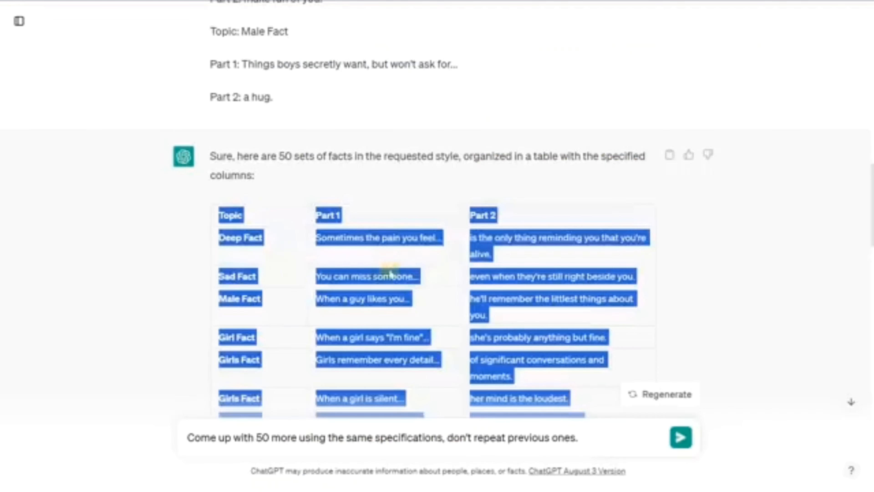
pyautogui.scroll(-20, 391, 274)
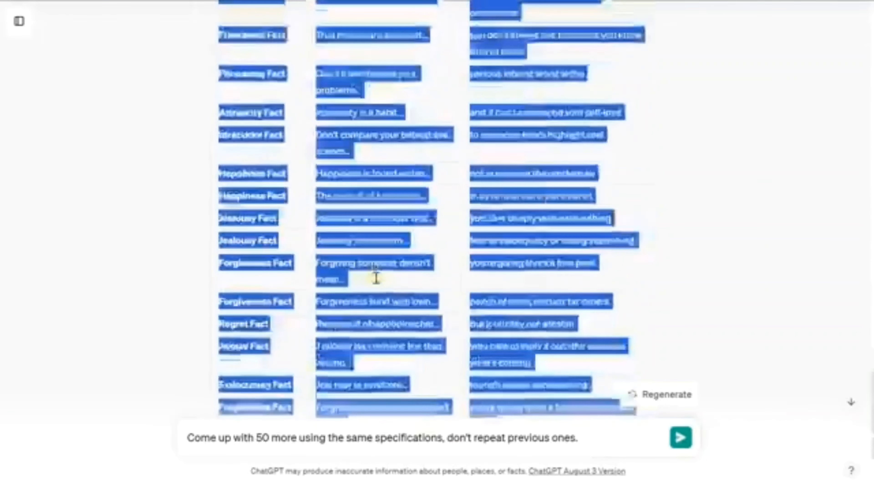
pyautogui.scroll(-6, 376, 277)
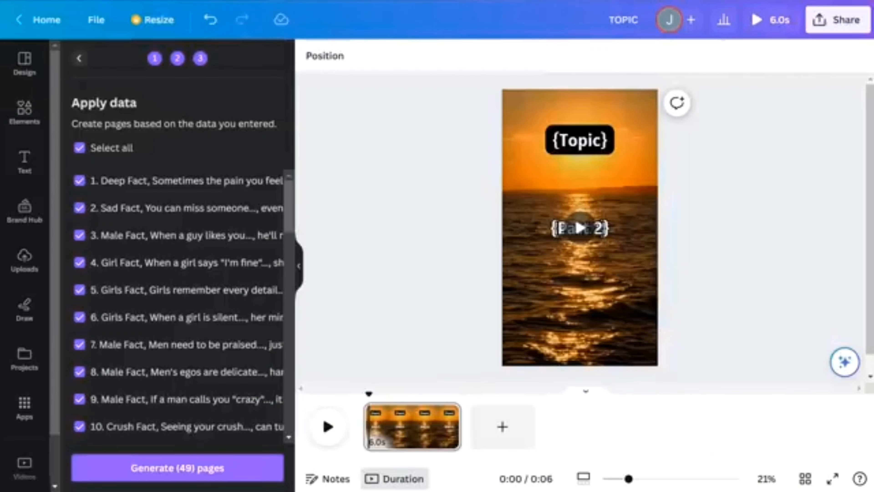
pyautogui.click(204, 475)
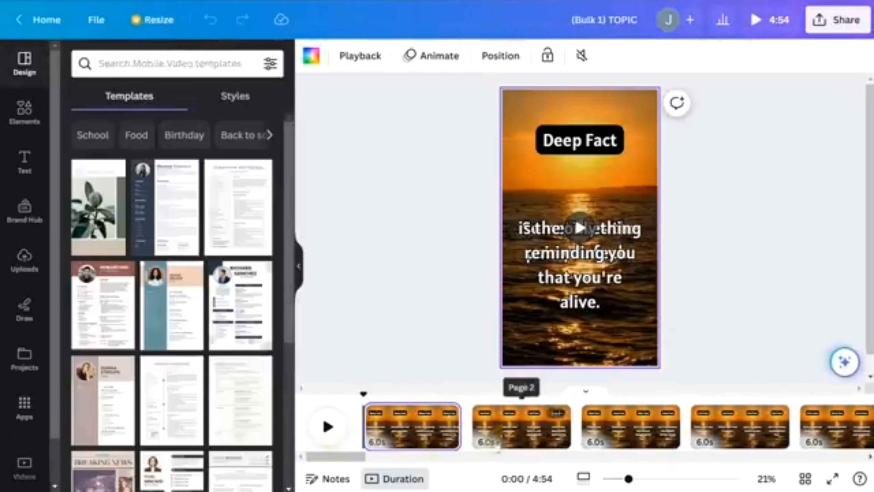
# Preview the generated video through the Deep Fact and Sad Fact pages, pause it and dismiss the preview tip
pyautogui.click(331, 429)
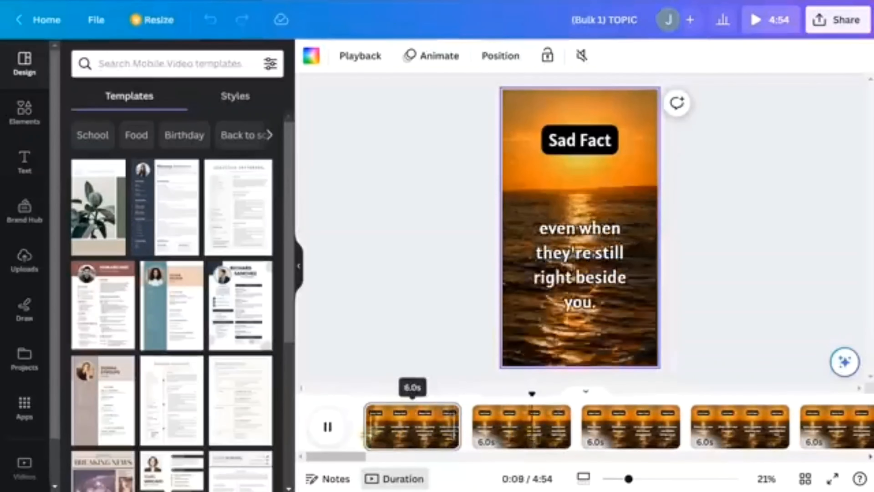
pyautogui.click(323, 429)
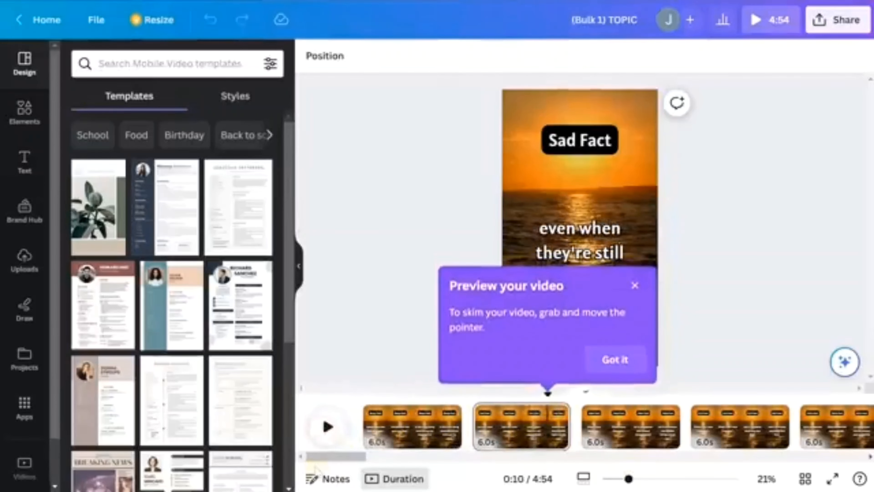
pyautogui.click(610, 361)
pyautogui.moveTo(328, 457); pyautogui.dragTo(312, 465)
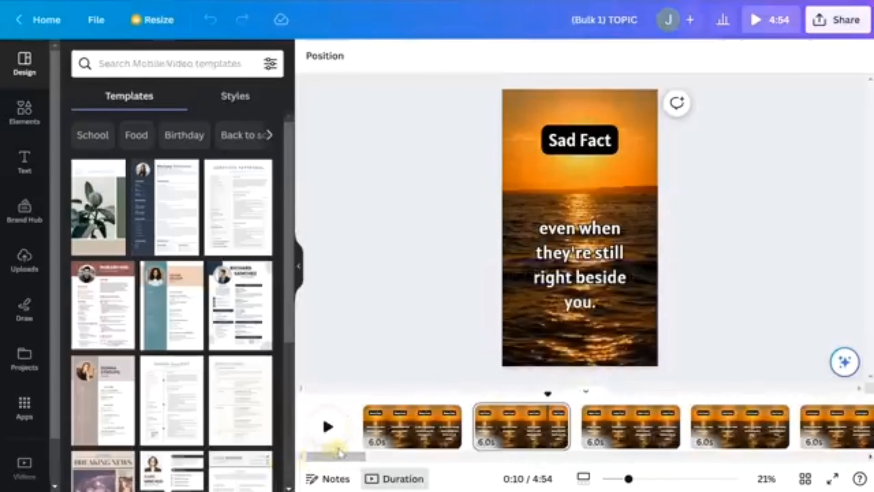
# Open the download settings for the bulk design as MP4 Video with all pages, and enable downloading pages as separate files
pyautogui.click(825, 29)
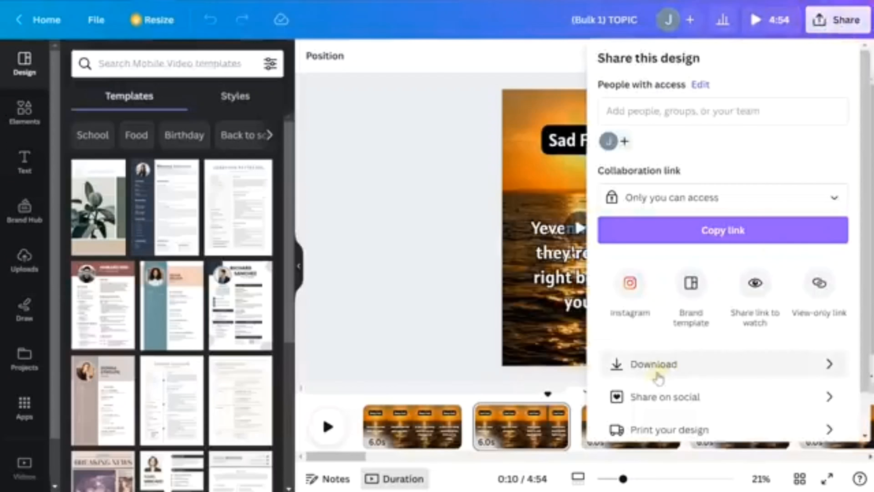
pyautogui.click(661, 366)
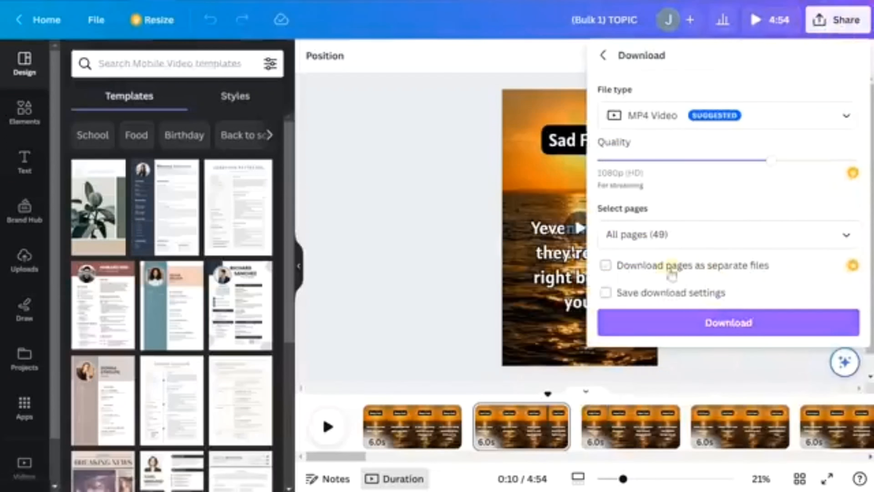
pyautogui.click(606, 266)
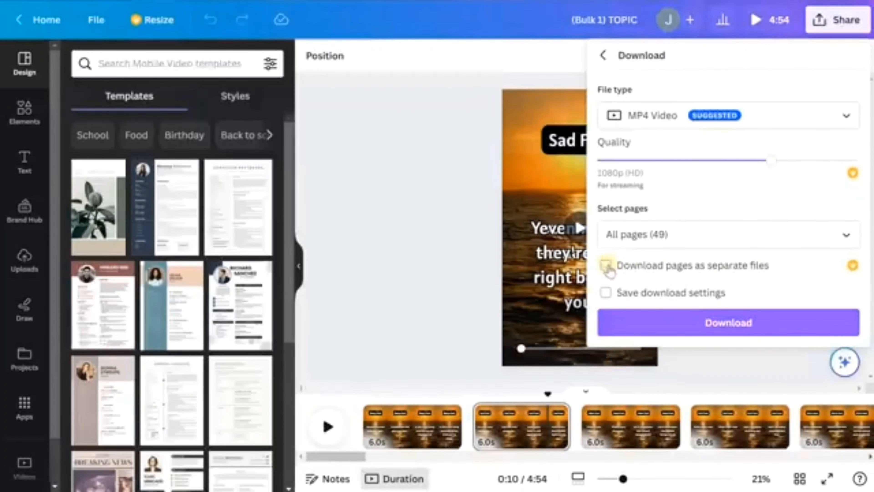
pyautogui.click(609, 266)
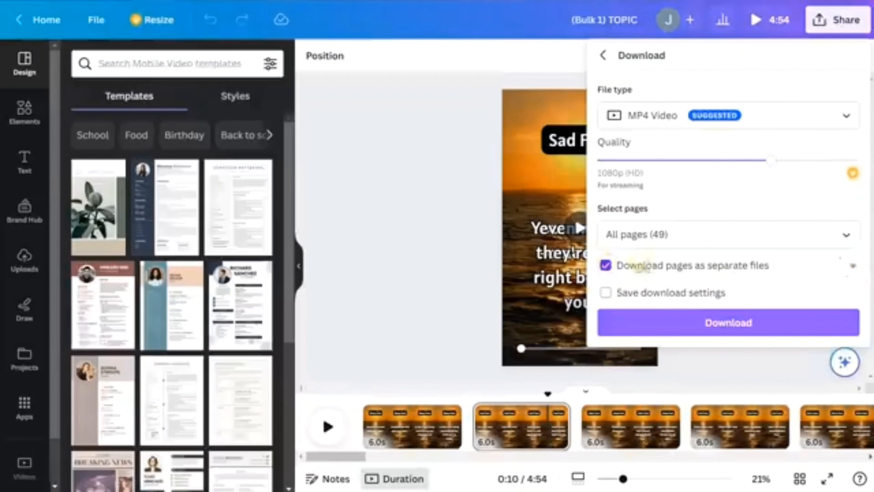